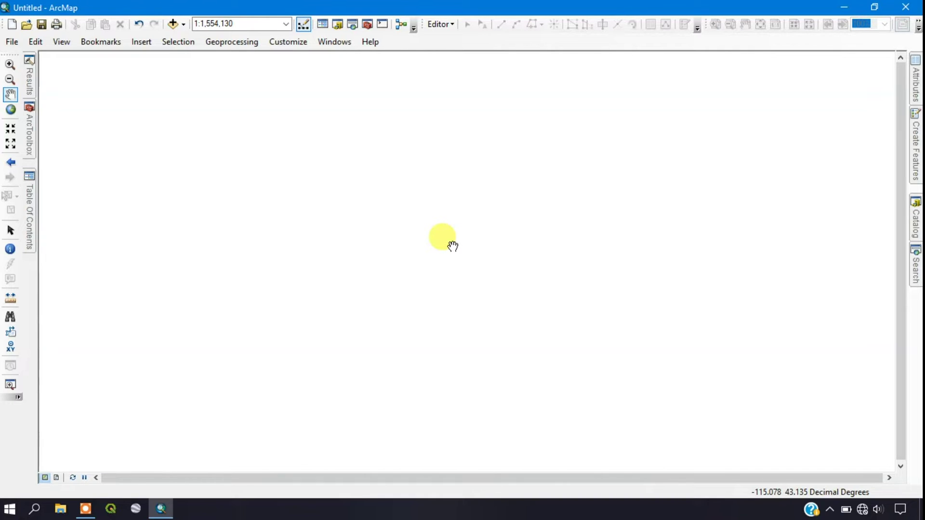
Show the Arc Hydro Tools toolbar and add the DEM.tif raster from the Mosaic folder to the map
{"action": "right_click", "coordinate": [472, 43]}
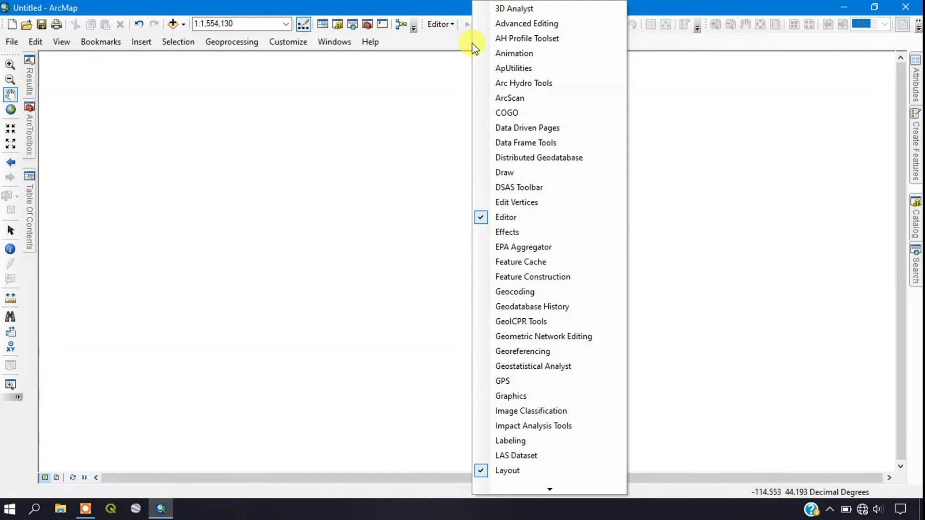
{"action": "left_click", "coordinate": [477, 87]}
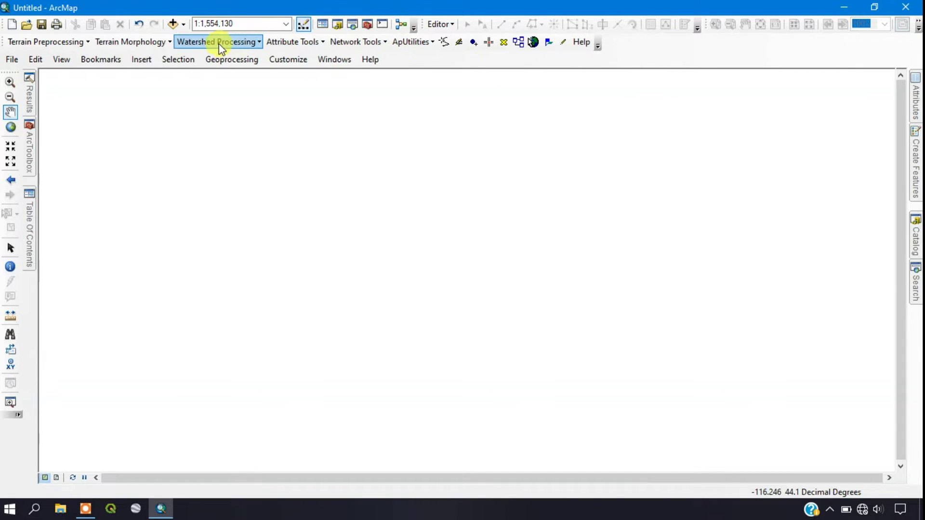
{"action": "left_click", "coordinate": [183, 24]}
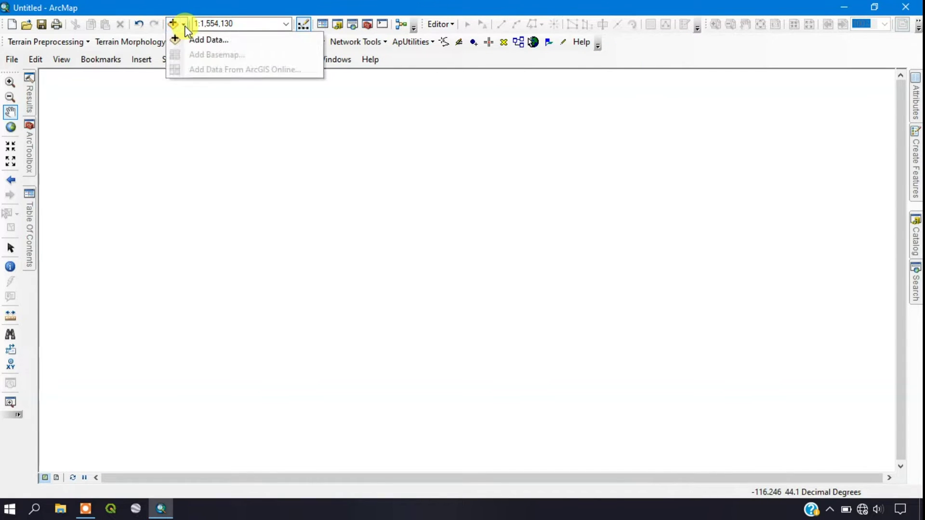
{"action": "left_click", "coordinate": [197, 40]}
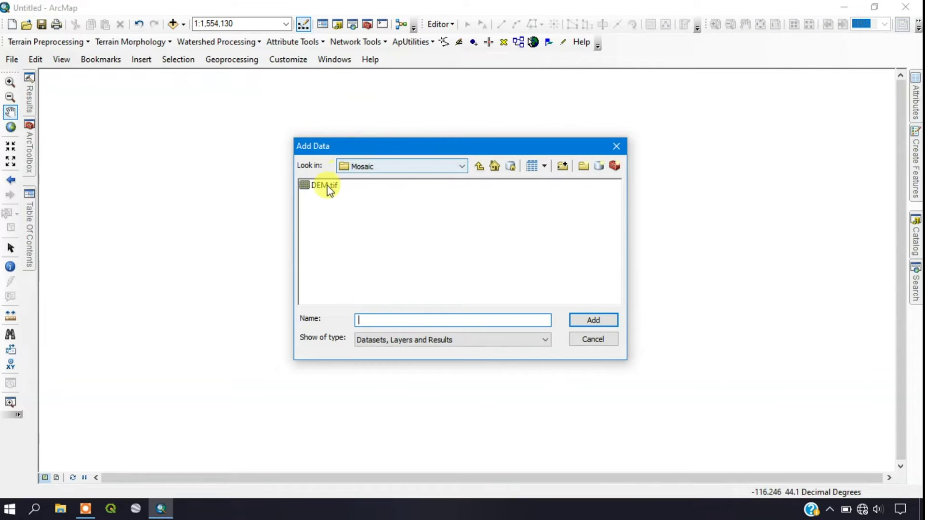
{"action": "left_click", "coordinate": [324, 185]}
{"action": "left_click", "coordinate": [590, 321]}
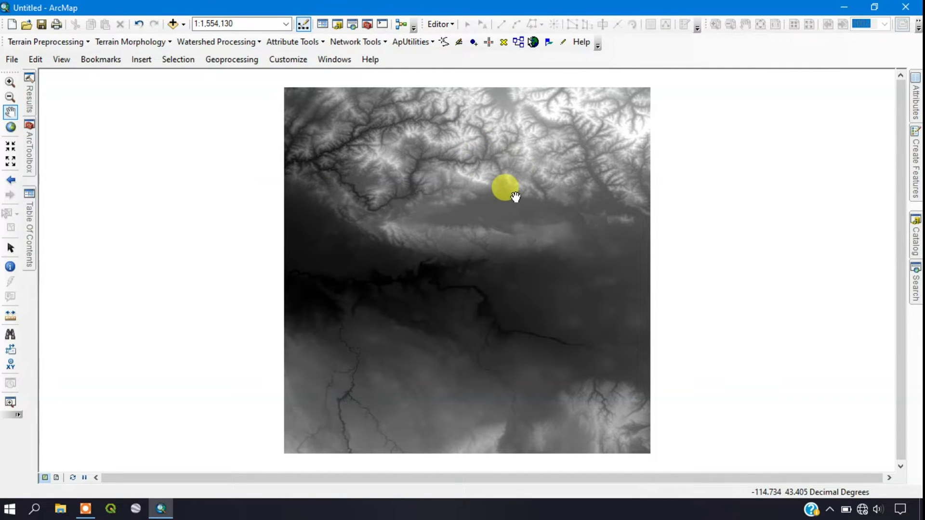
Run Fill Sinks on DEM.tif with no deranged polygon and the Fill All method, outputting the Hydro DEM as Fil
{"action": "left_click", "coordinate": [27, 43]}
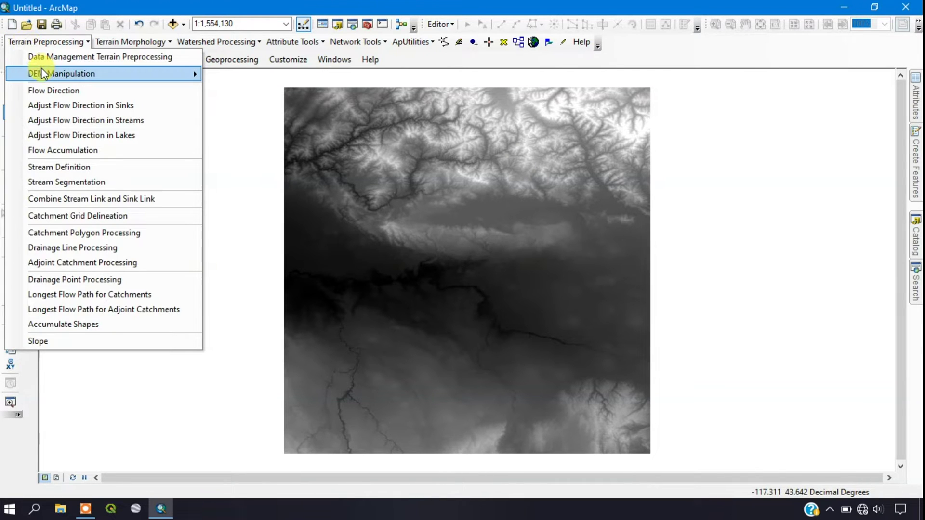
{"action": "mouse_move", "coordinate": [44, 74]}
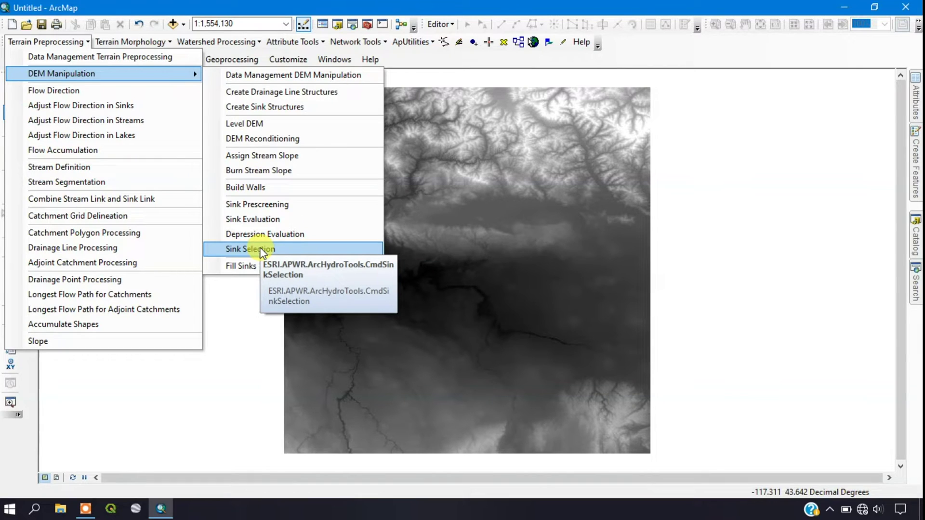
{"action": "left_click", "coordinate": [259, 267]}
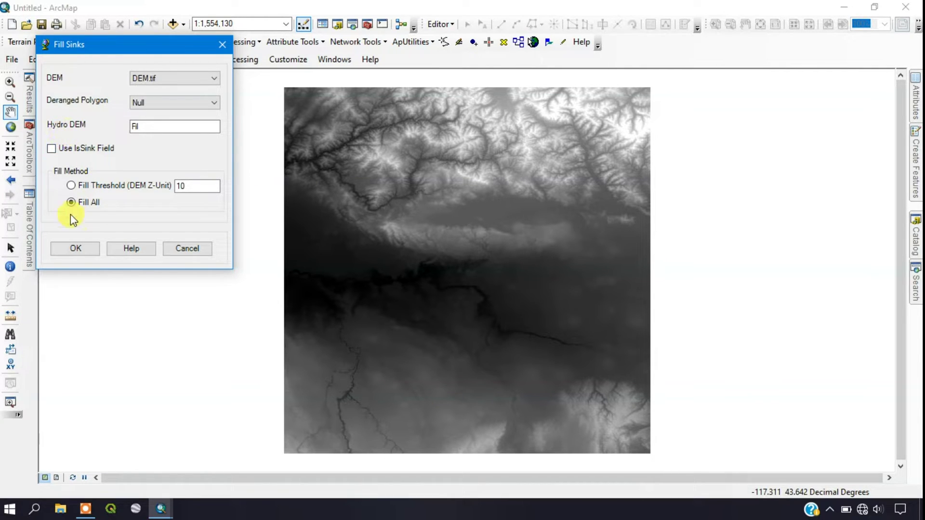
{"action": "left_click", "coordinate": [77, 248]}
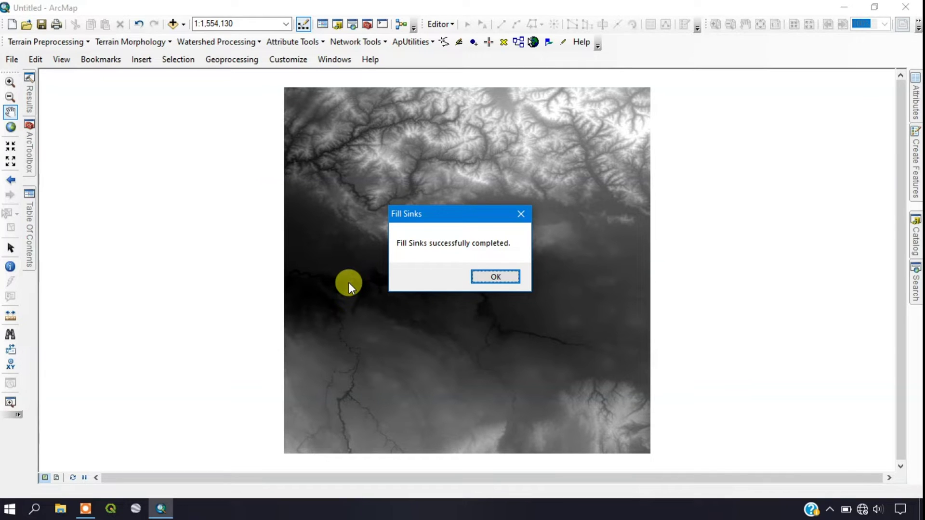
{"action": "left_click", "coordinate": [497, 277]}
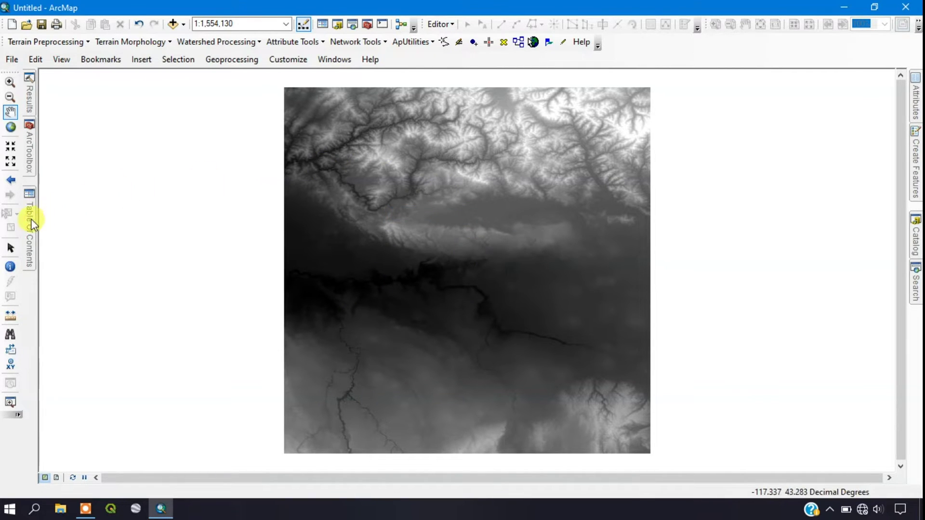
Inspect the Fil layer on its own with DEM.tif hidden, and return to showing only DEM.tif
{"action": "mouse_move", "coordinate": [30, 219]}
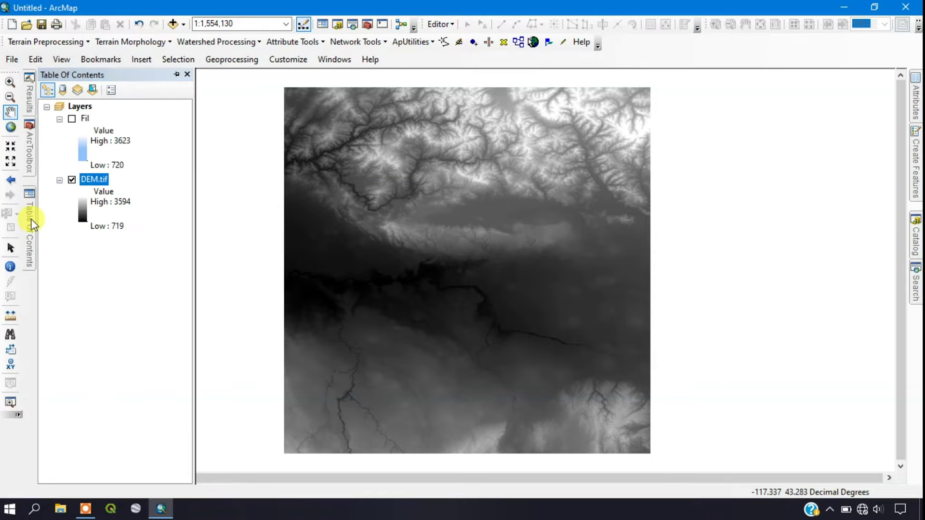
{"action": "left_click", "coordinate": [71, 180]}
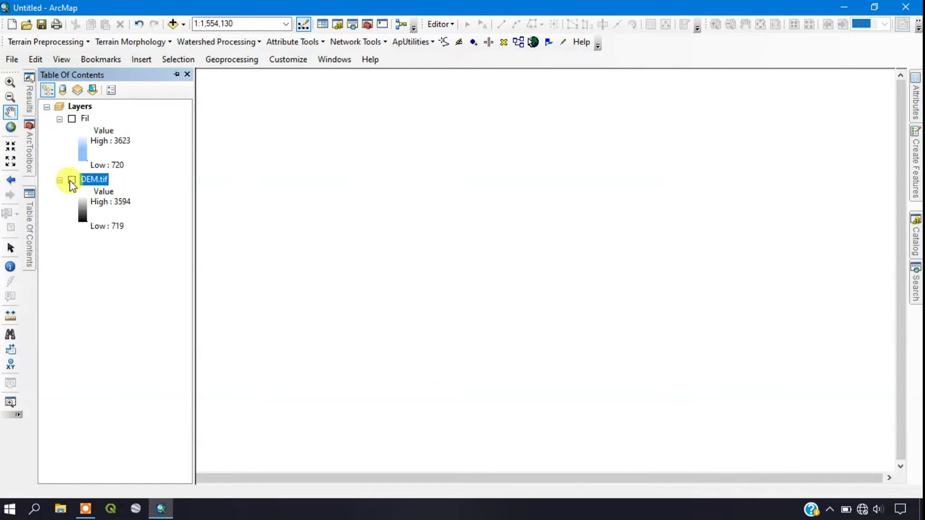
{"action": "left_click", "coordinate": [72, 120]}
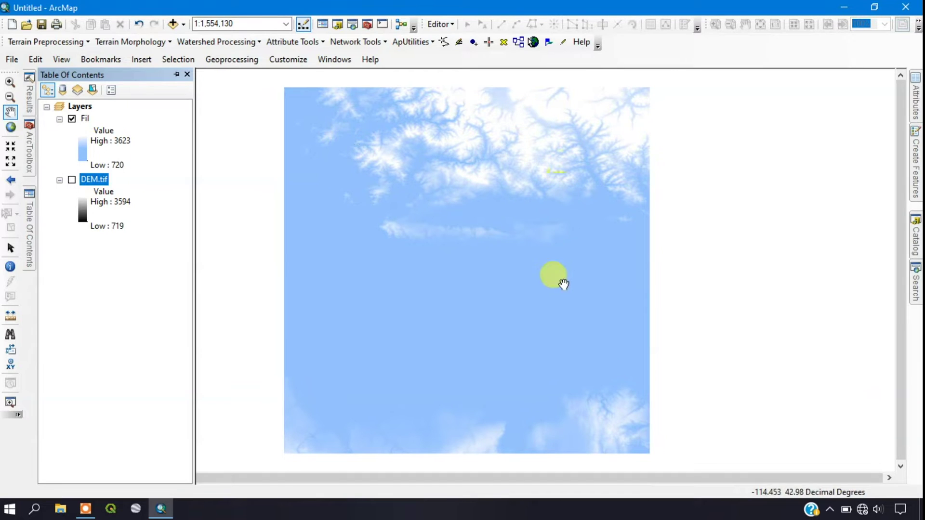
{"action": "left_click", "coordinate": [73, 119]}
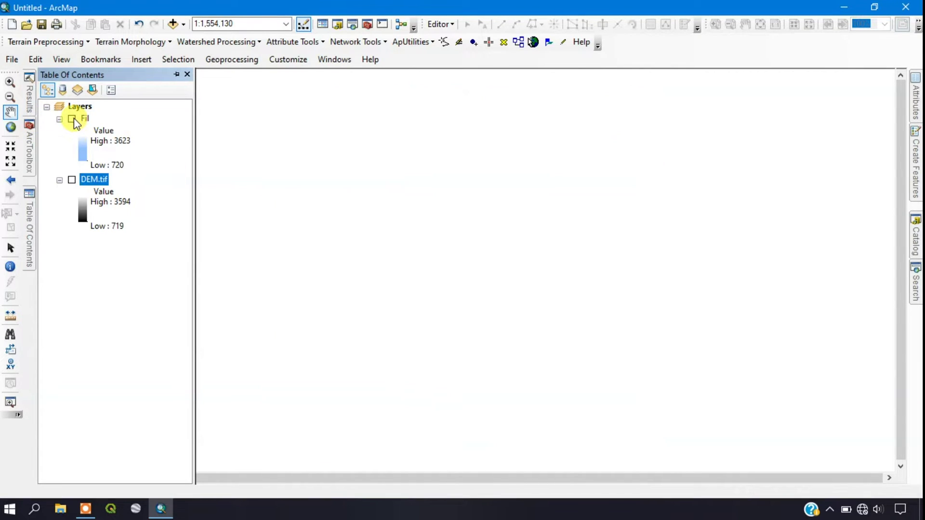
{"action": "left_click", "coordinate": [72, 180]}
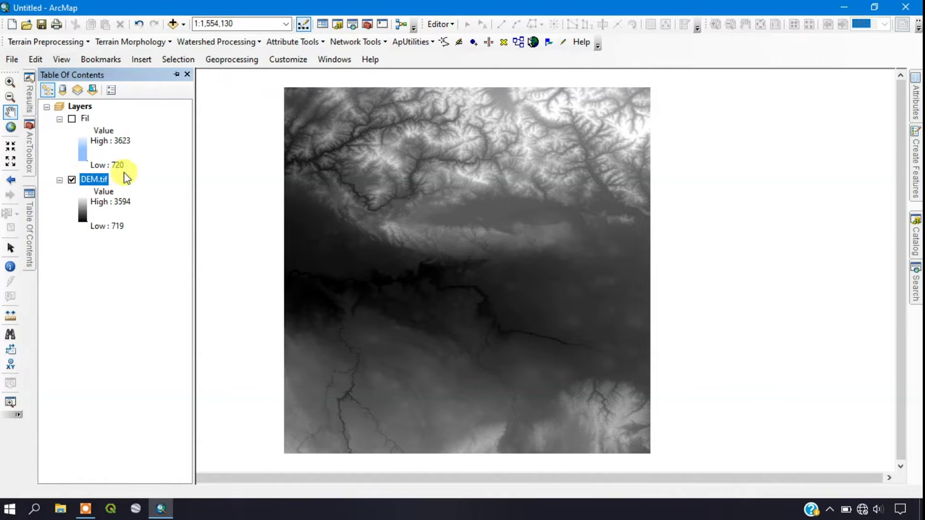
Run Flow Direction on the Fil Hydro DEM with no outer wall polygon, outputting the flow direction grid as Fdr
{"action": "left_click", "coordinate": [54, 46]}
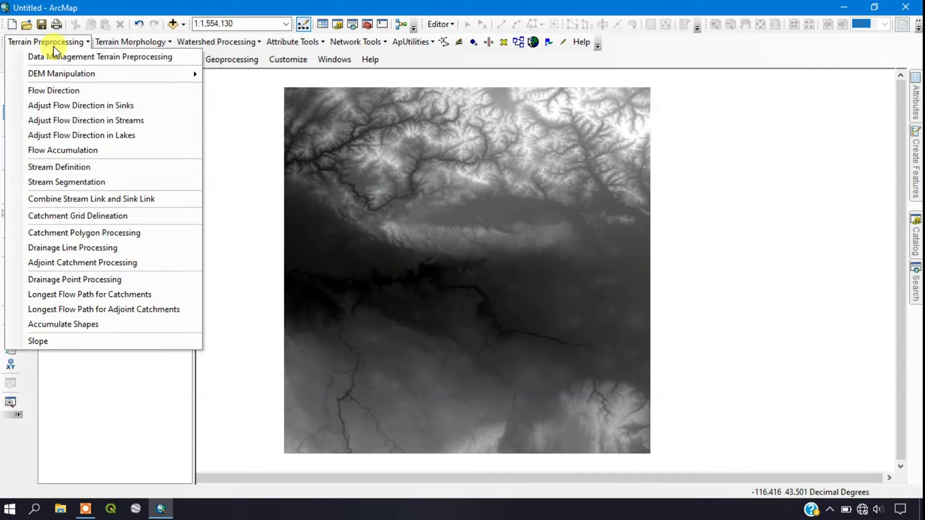
{"action": "left_click", "coordinate": [72, 91]}
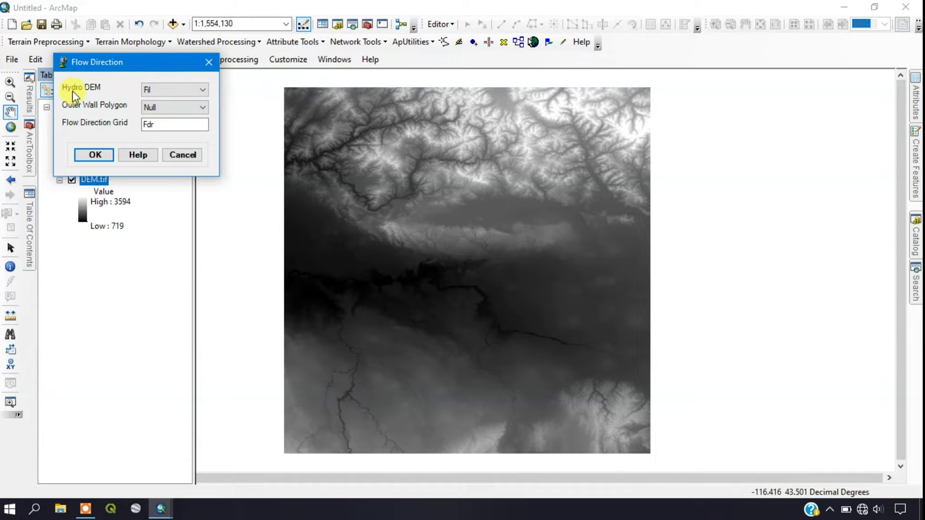
{"action": "left_click", "coordinate": [95, 157]}
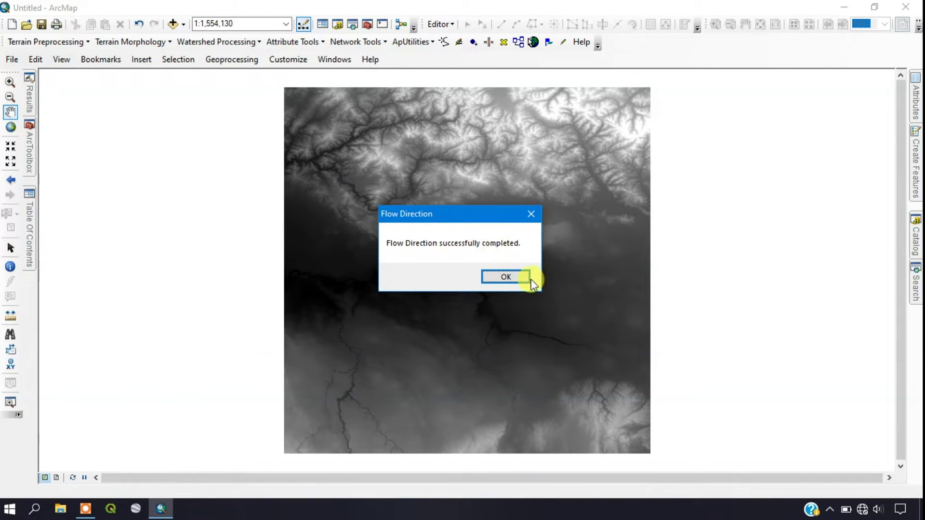
{"action": "left_click", "coordinate": [506, 279]}
Examine the Fdr flow direction layer with DEM.tif hidden, and switch the display back to DEM.tif only
{"action": "mouse_move", "coordinate": [31, 209]}
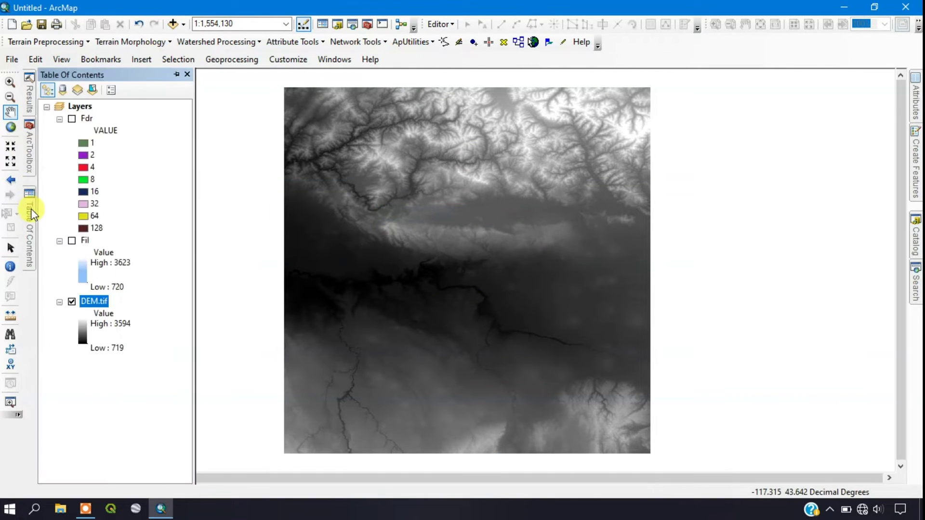
{"action": "left_click", "coordinate": [72, 118]}
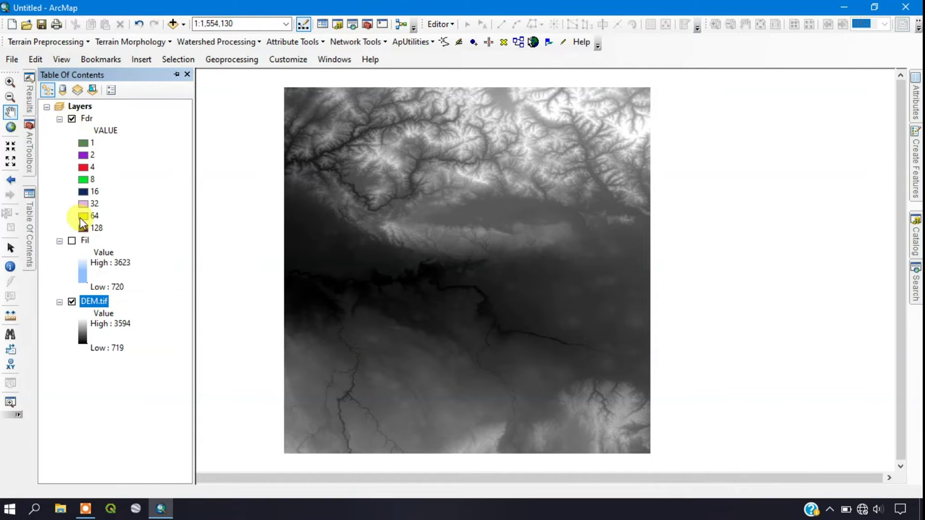
{"action": "left_click", "coordinate": [72, 302]}
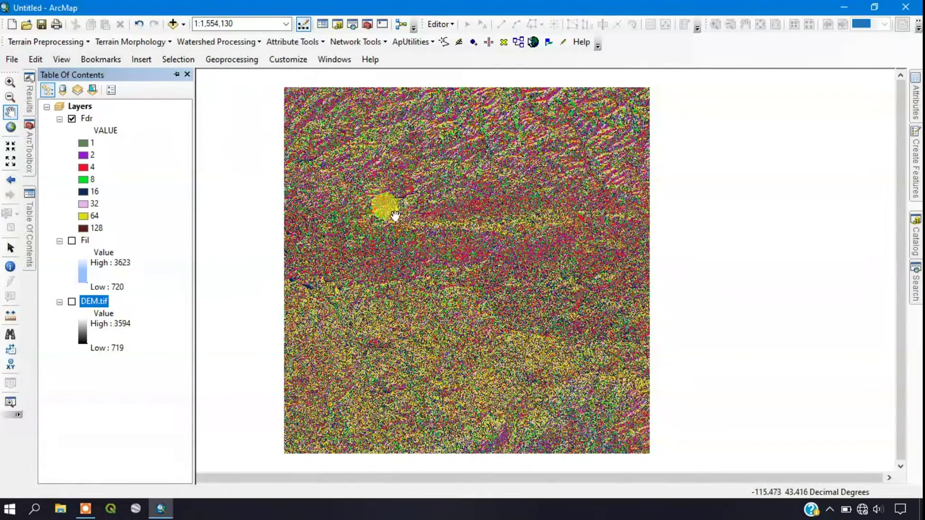
{"action": "left_click", "coordinate": [72, 302]}
{"action": "left_click", "coordinate": [72, 119]}
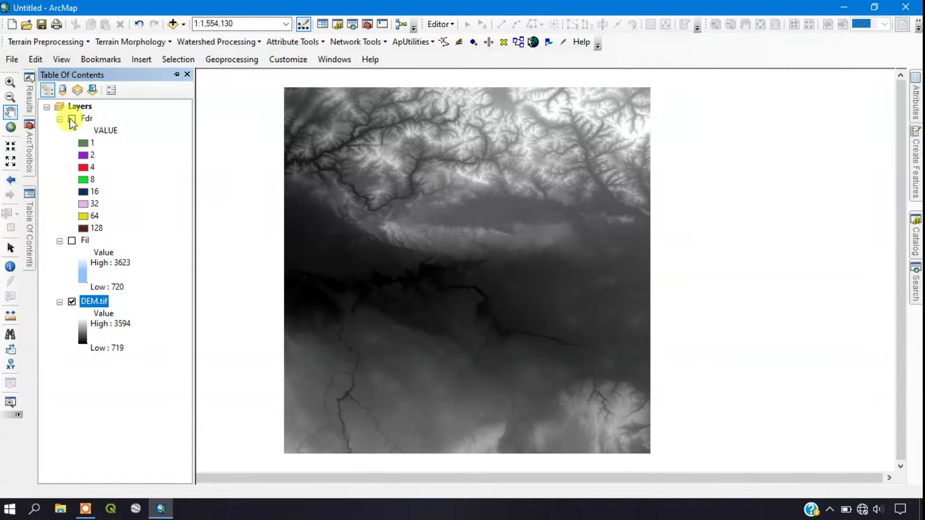
Save the map document as ArcHydro in the NN folder
{"action": "left_click", "coordinate": [8, 60]}
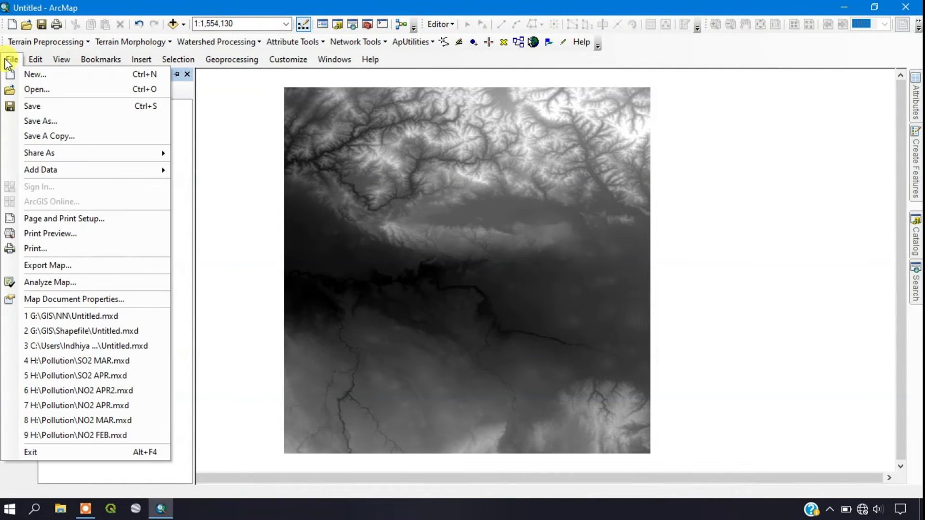
{"action": "left_click", "coordinate": [24, 105]}
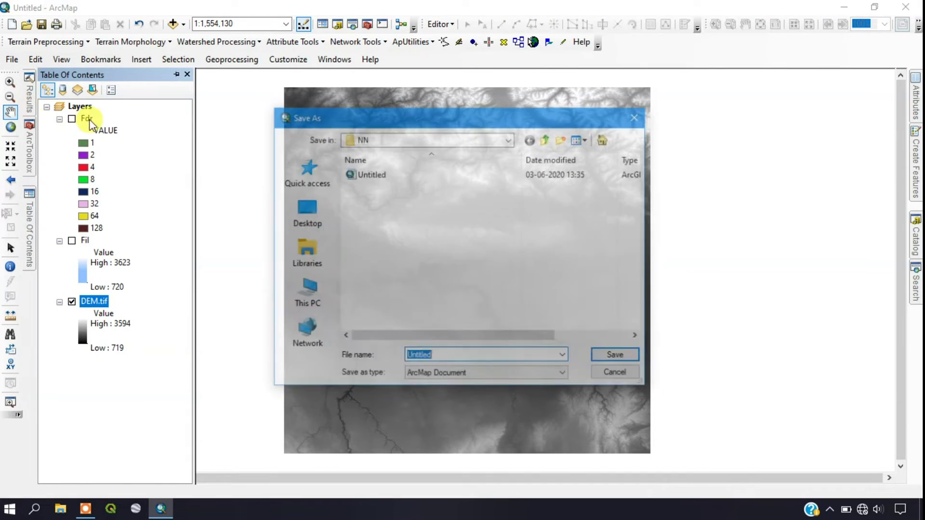
{"action": "left_click", "coordinate": [444, 357]}
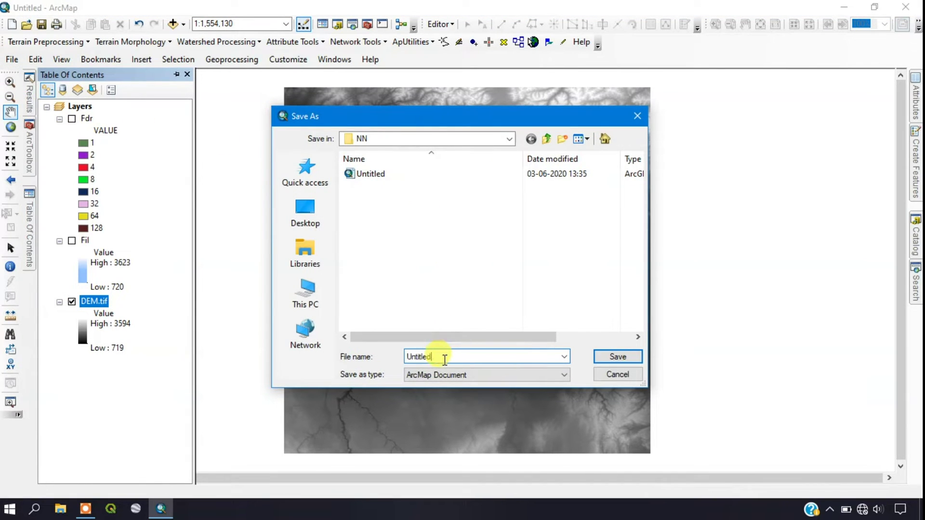
{"action": "double_click", "coordinate": [414, 356]}
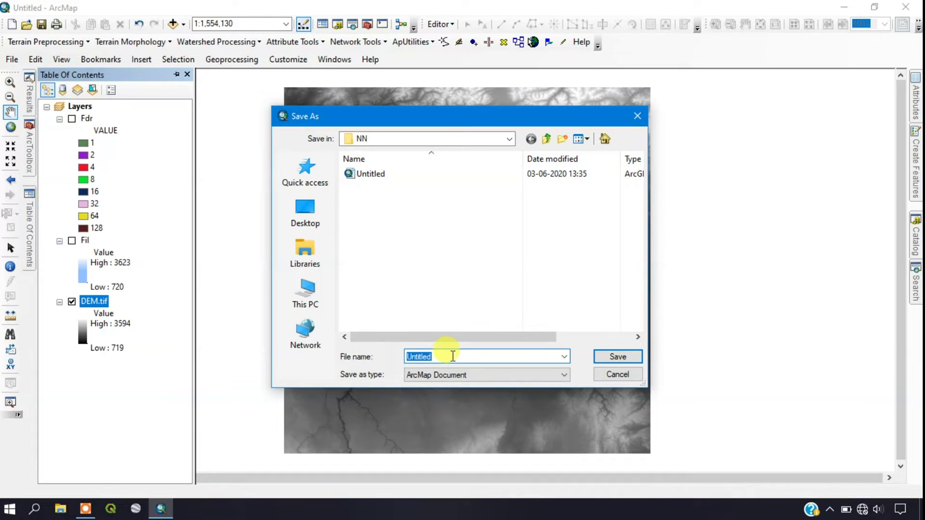
{"action": "type", "text": "ArcHydro"}
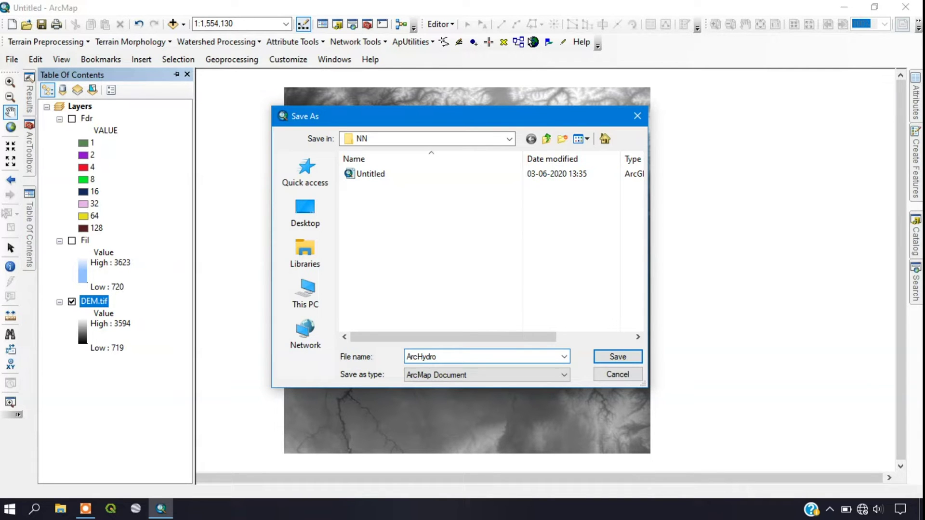
{"action": "left_click", "coordinate": [618, 356]}
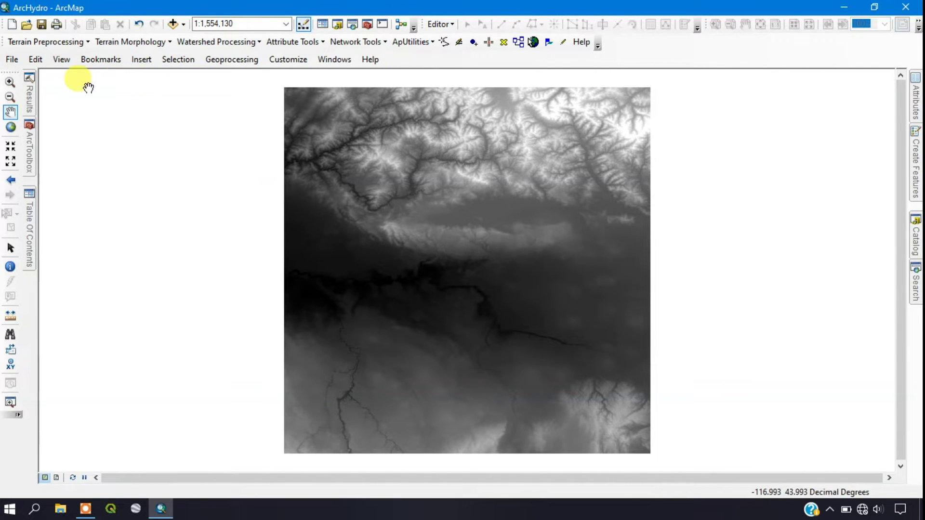
Run Flow Accumulation on the Fdr flow direction grid, outputting the flow accumulation grid as Fac
{"action": "left_click", "coordinate": [59, 42]}
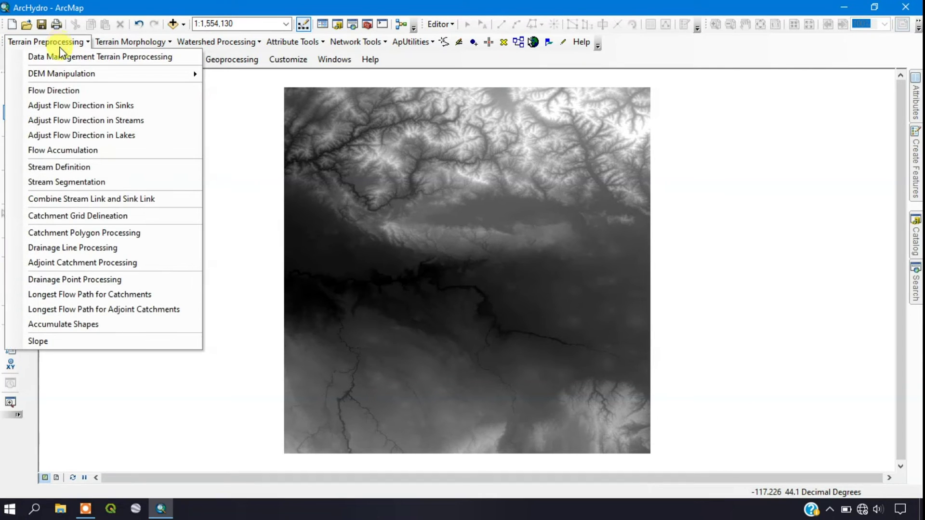
{"action": "left_click", "coordinate": [57, 151]}
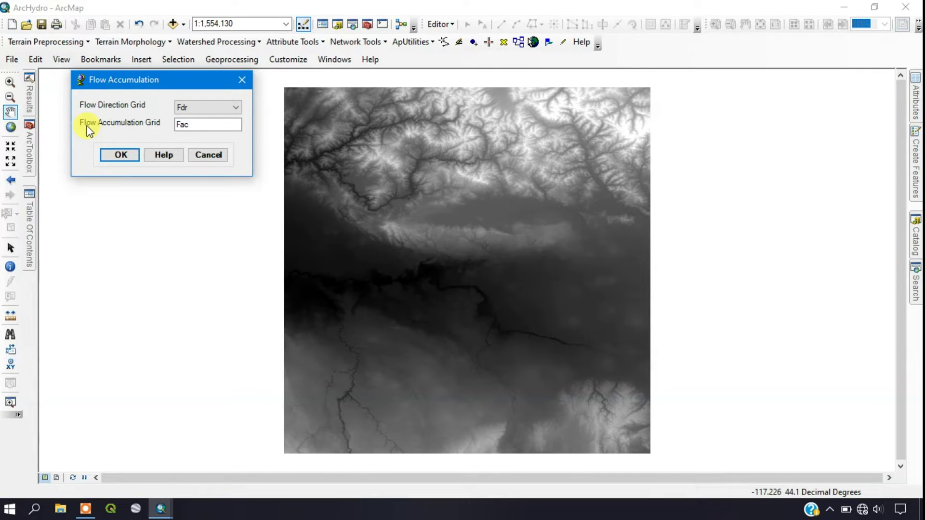
{"action": "left_click", "coordinate": [100, 152]}
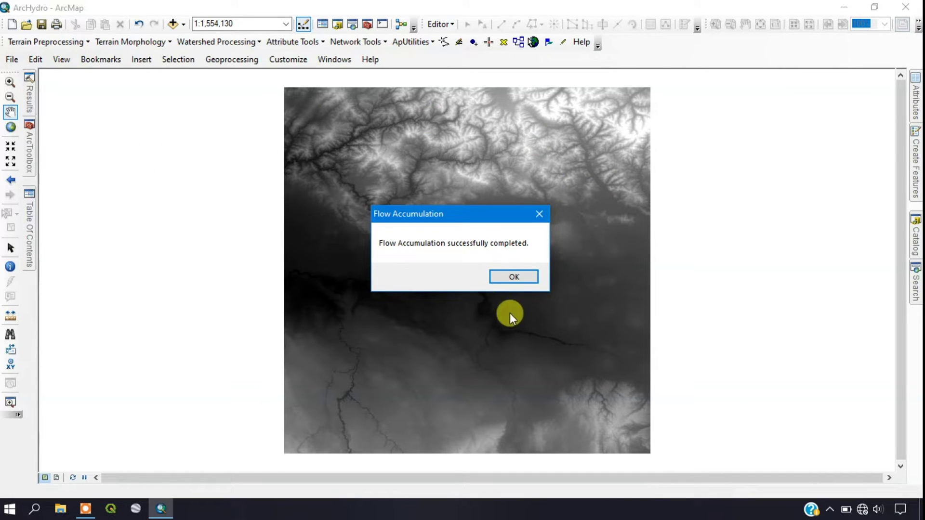
{"action": "left_click", "coordinate": [515, 277]}
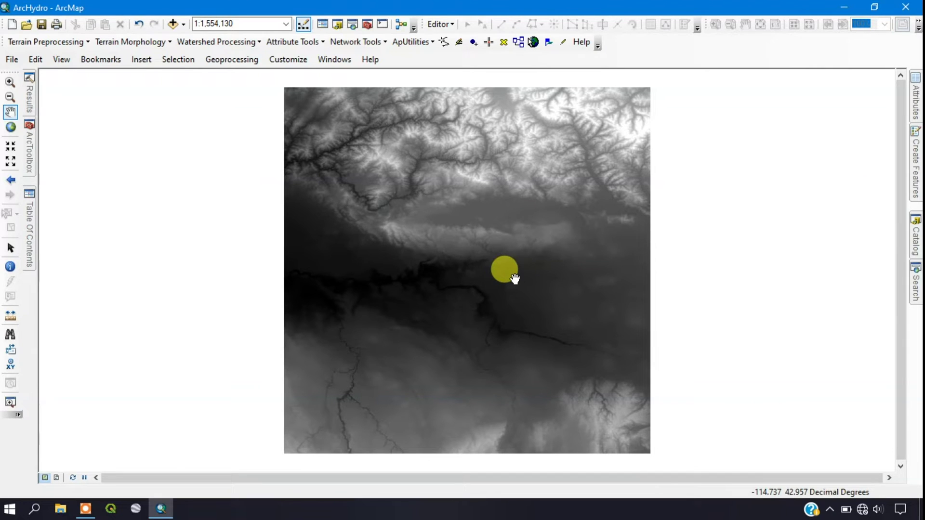
{"action": "left_click", "coordinate": [474, 42]}
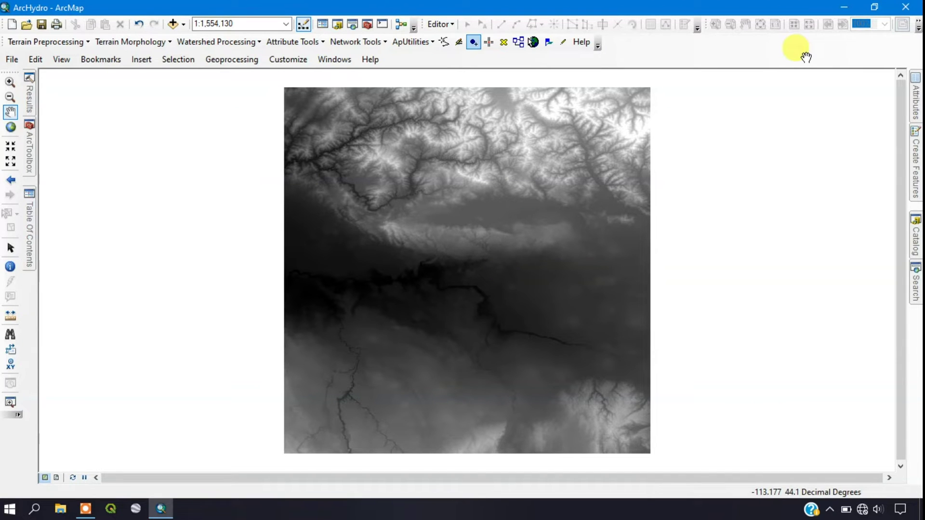
Run Stream Definition on the Fac flow accumulation grid with a threshold of 363568 cells, outputting the stream grid as Str
{"action": "left_click", "coordinate": [48, 42]}
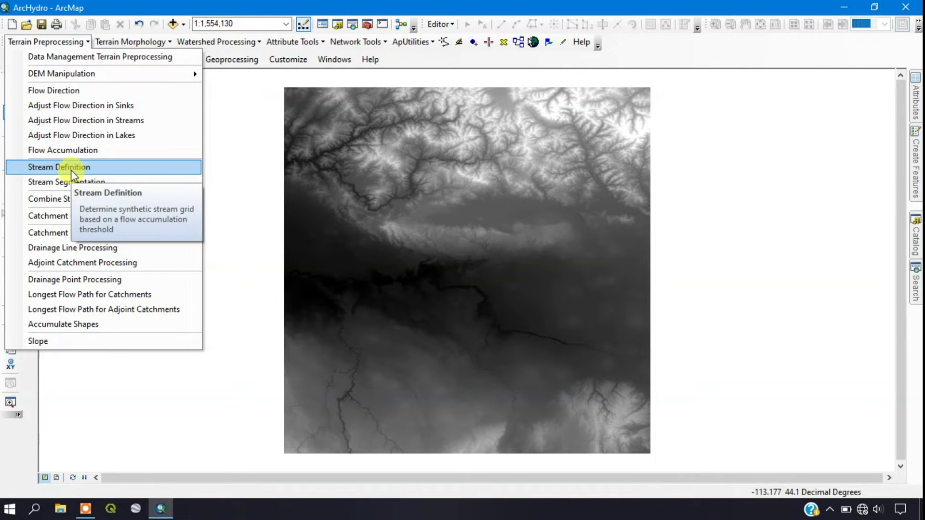
{"action": "left_click", "coordinate": [87, 168]}
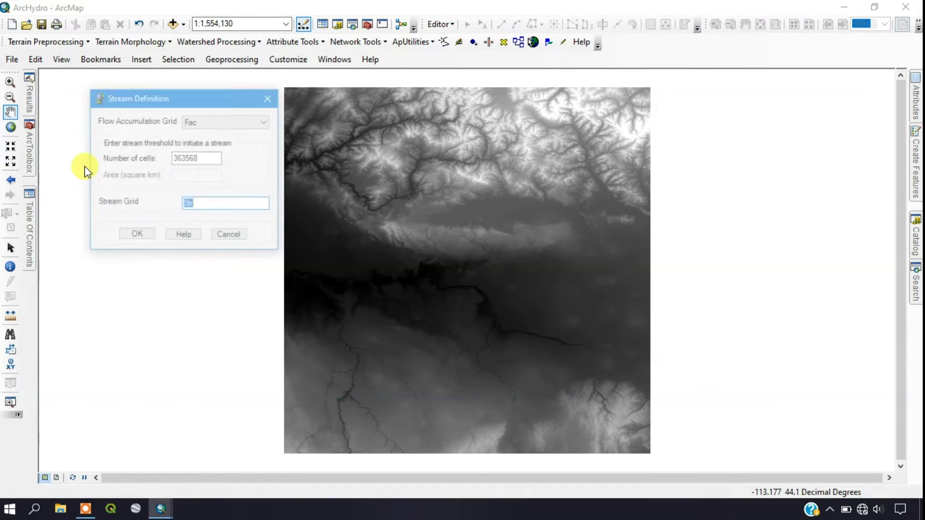
{"action": "left_click_drag", "start_coordinate": [111, 96], "coordinate": [119, 61]}
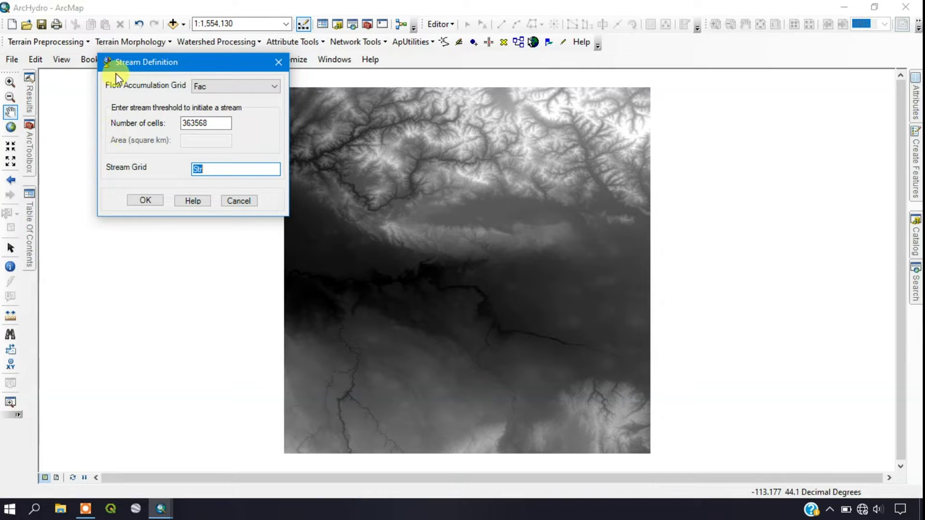
{"action": "left_click_drag", "start_coordinate": [129, 60], "coordinate": [139, 76]}
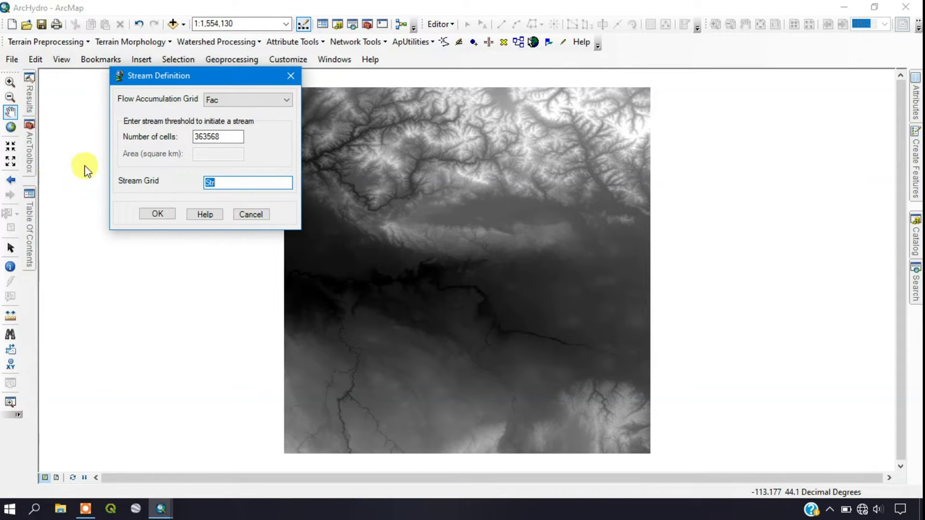
{"action": "left_click", "coordinate": [145, 219]}
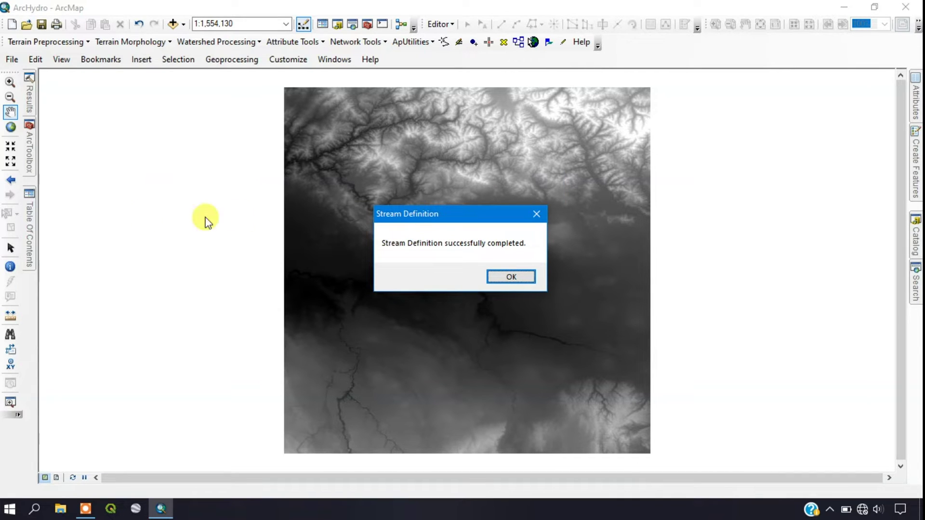
{"action": "left_click_drag", "start_coordinate": [461, 223], "coordinate": [472, 198]}
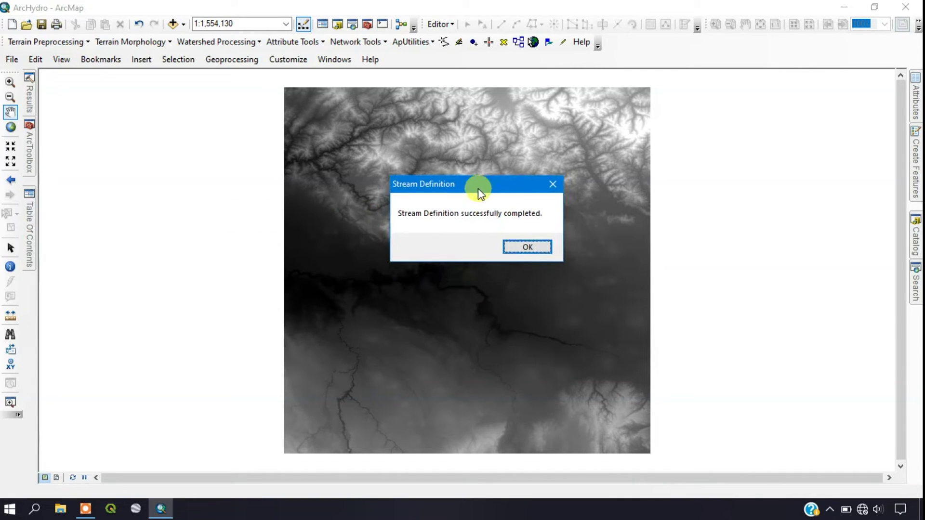
{"action": "left_click", "coordinate": [519, 251]}
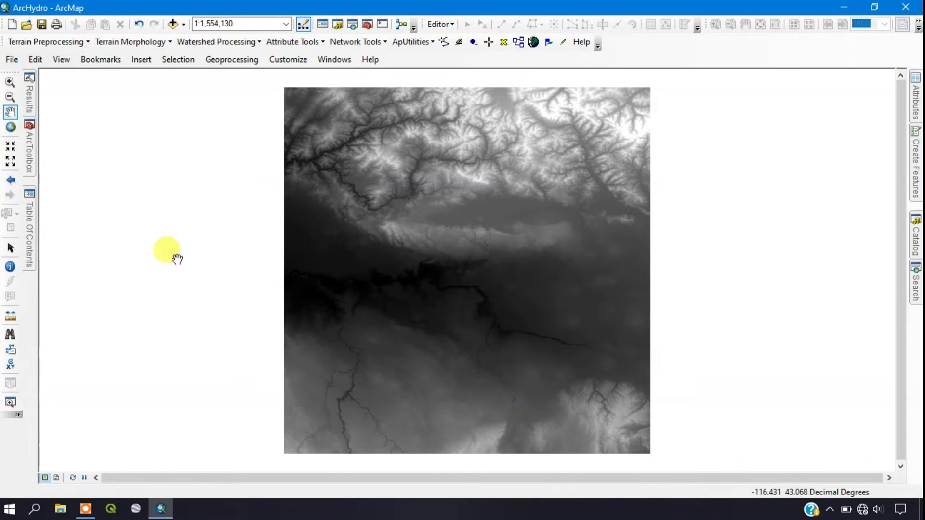
Run Stream Segmentation on the Fdr and Str grids with null sink watershed and sink link grids, outputting the stream link grid as StrLnk
{"action": "left_click", "coordinate": [41, 43]}
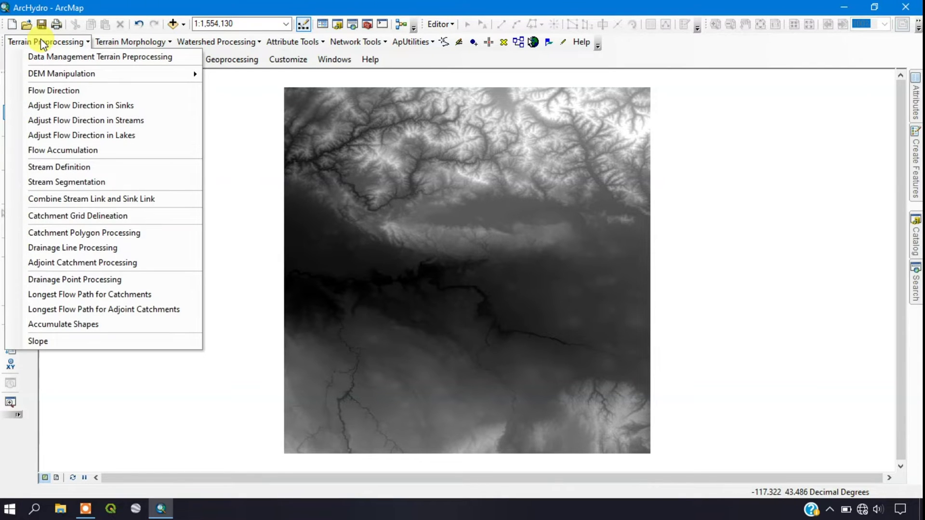
{"action": "left_click", "coordinate": [39, 183]}
{"action": "left_click", "coordinate": [112, 114]}
{"action": "left_click", "coordinate": [120, 89]}
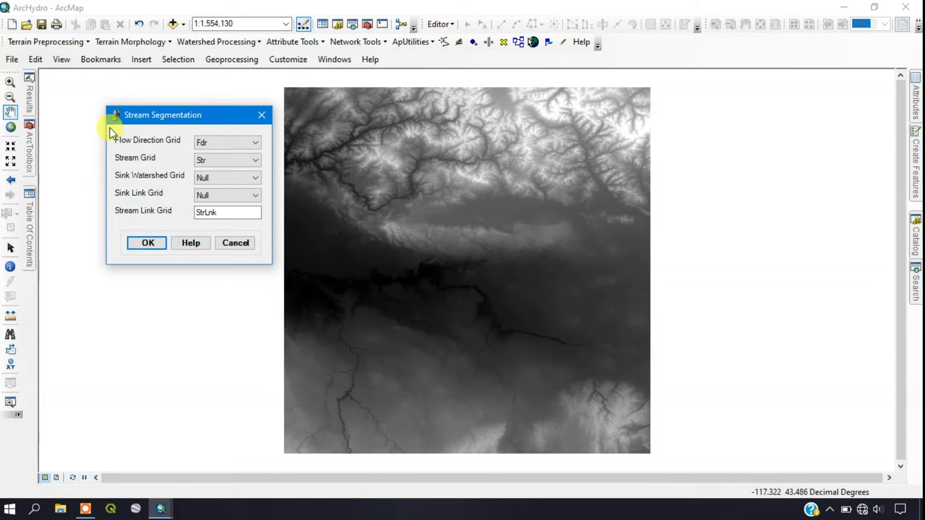
{"action": "left_click", "coordinate": [129, 244]}
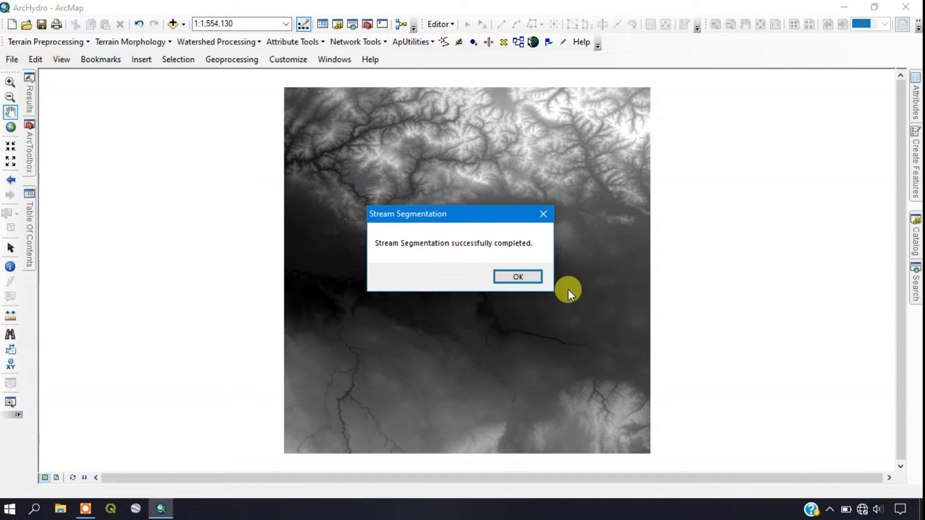
{"action": "left_click", "coordinate": [535, 280]}
{"action": "left_click", "coordinate": [11, 145]}
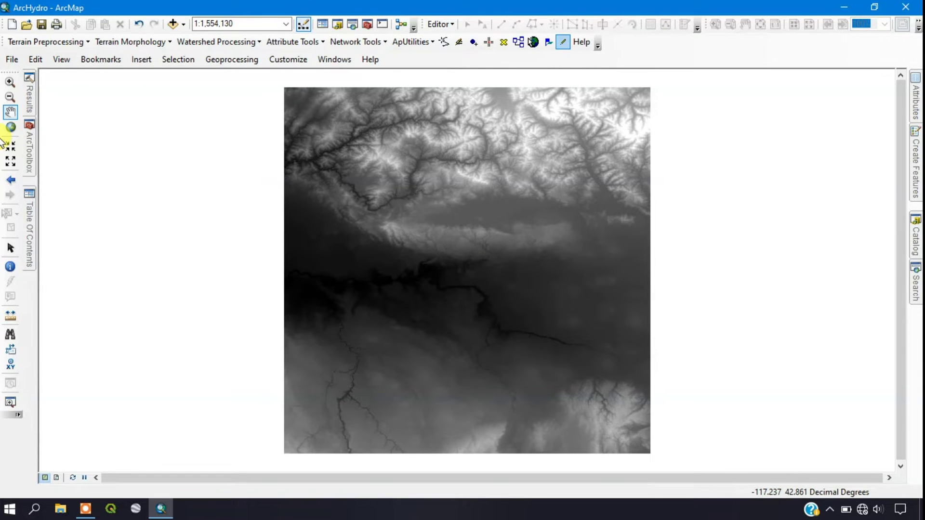
Run Catchment Grid Delineation with the Fdr flow direction grid and StrLnk link grid, outputting the catchment grid as Cat
{"action": "left_click", "coordinate": [34, 42]}
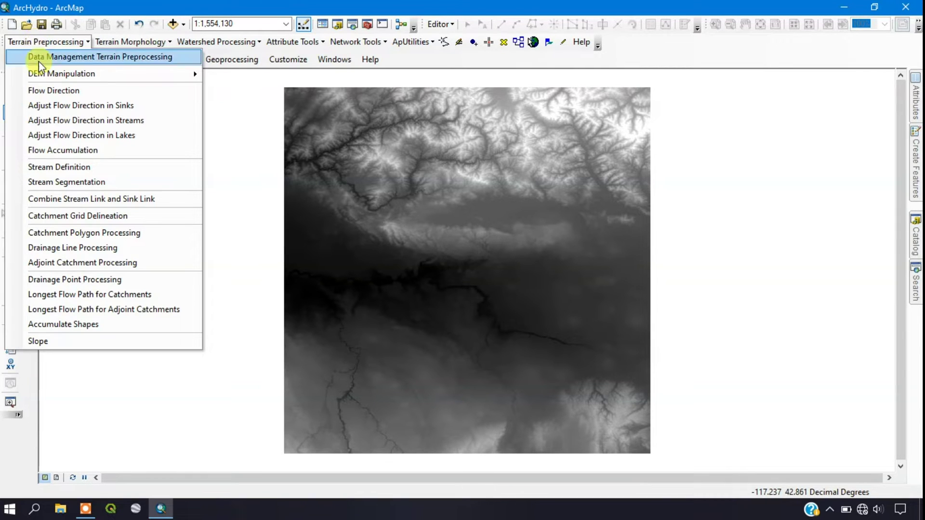
{"action": "left_click", "coordinate": [72, 216]}
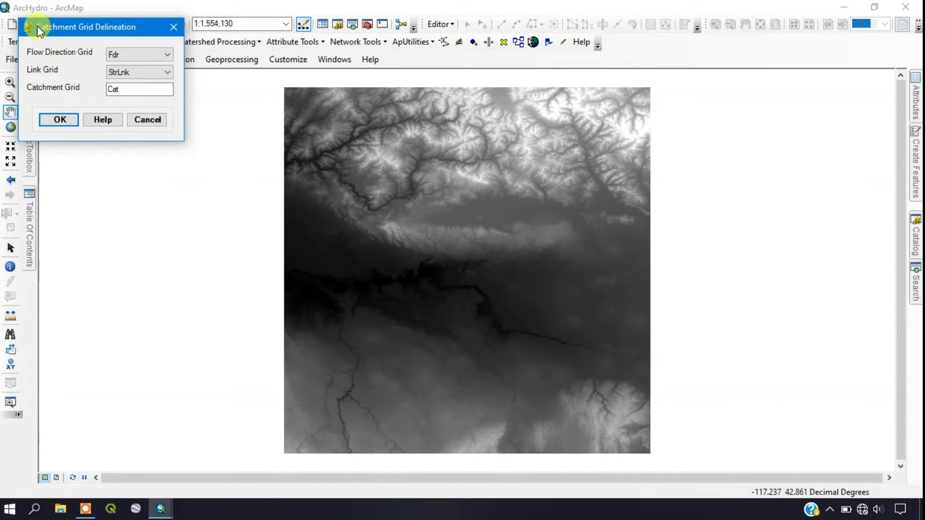
{"action": "left_click_drag", "start_coordinate": [37, 25], "coordinate": [88, 82]}
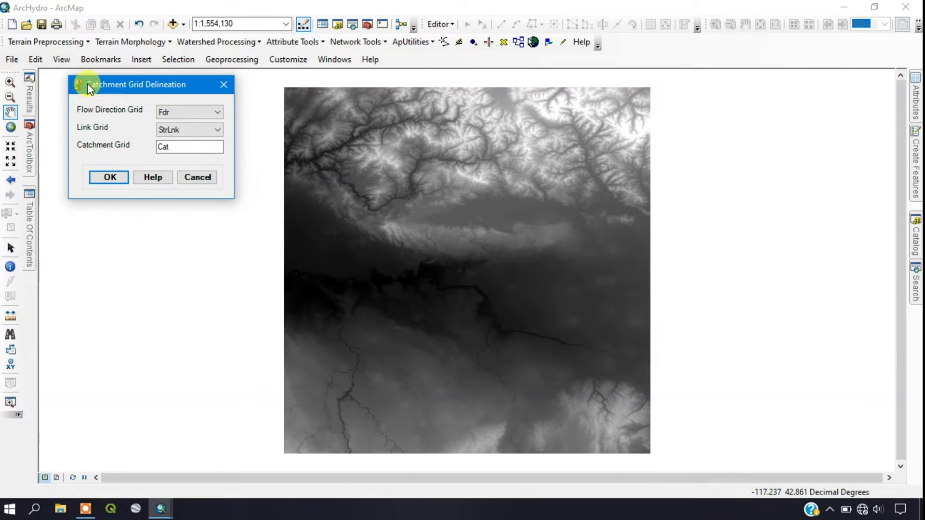
{"action": "left_click", "coordinate": [101, 177]}
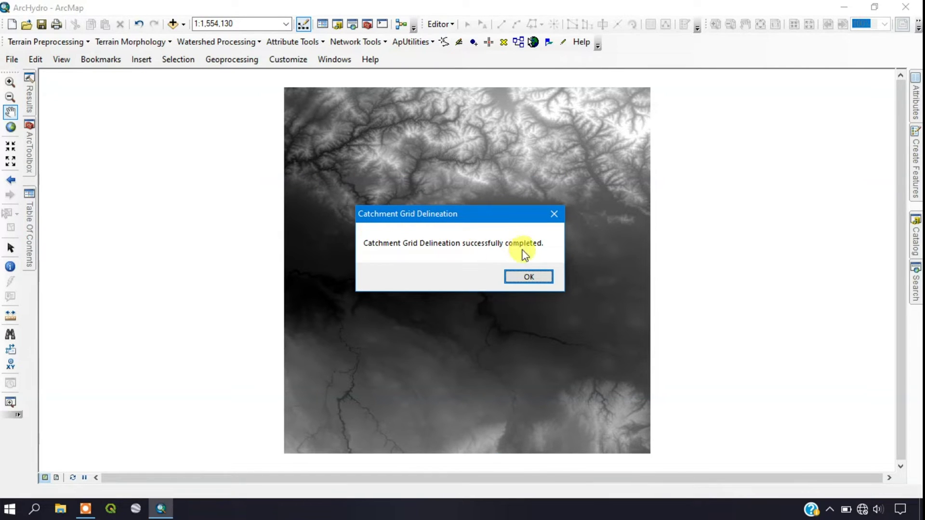
{"action": "left_click", "coordinate": [528, 277]}
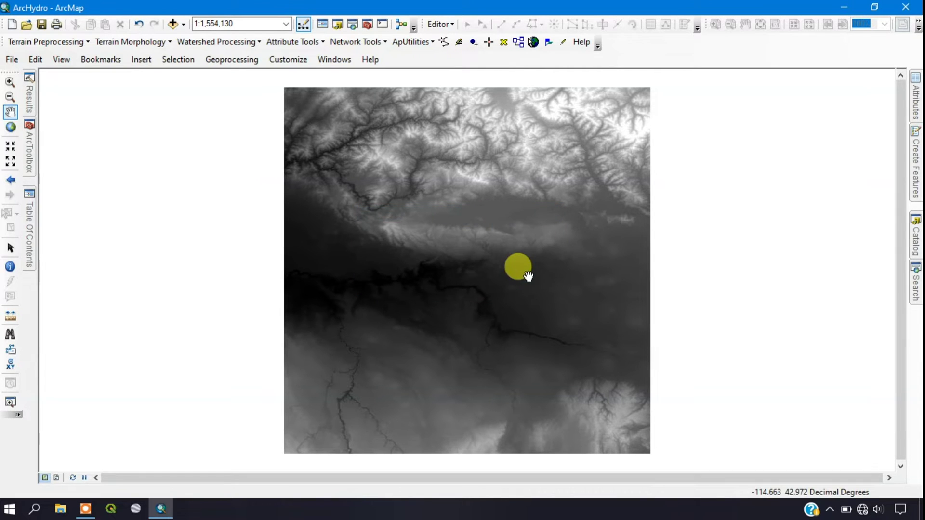
Hide DEM.tif and examine the Fac flow accumulation layer up close
{"action": "mouse_move", "coordinate": [30, 213]}
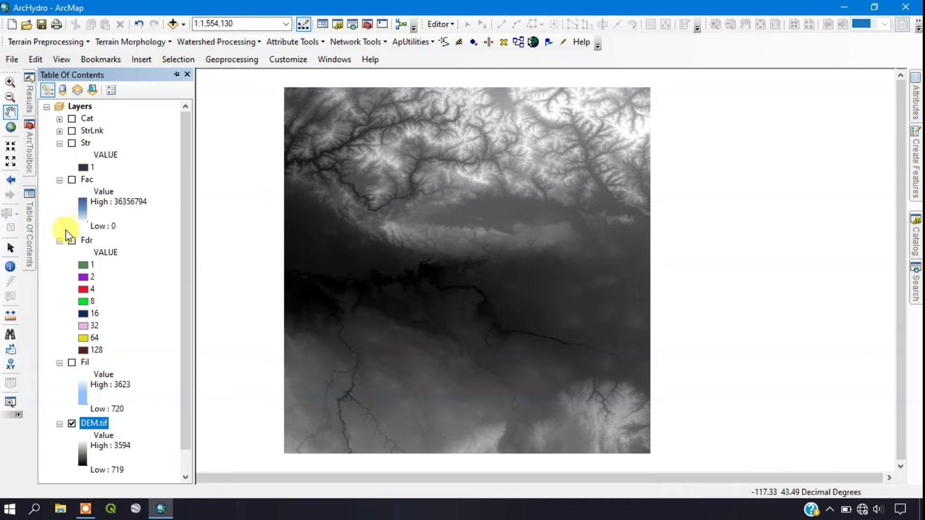
{"action": "left_click", "coordinate": [72, 424]}
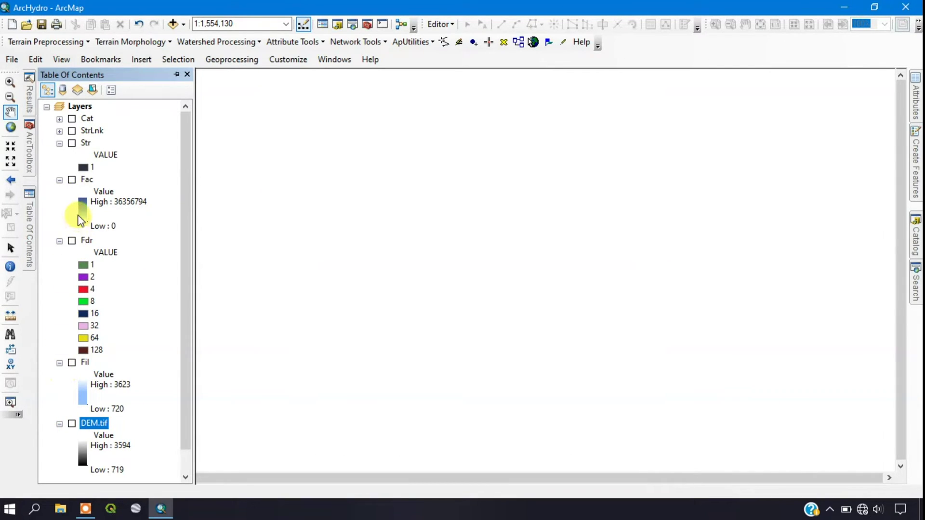
{"action": "left_click", "coordinate": [72, 180]}
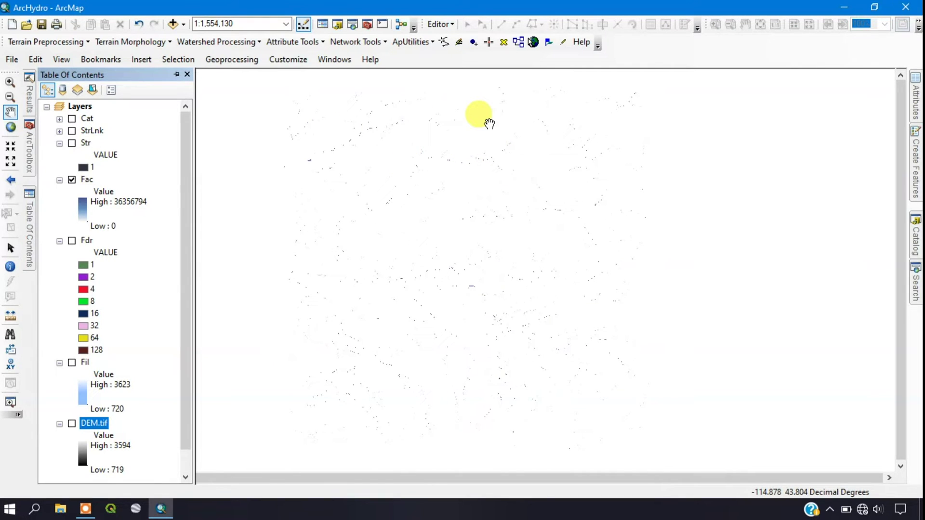
{"action": "scroll", "coordinate": [490, 126], "scroll_direction": "up", "scroll_amount": 2}
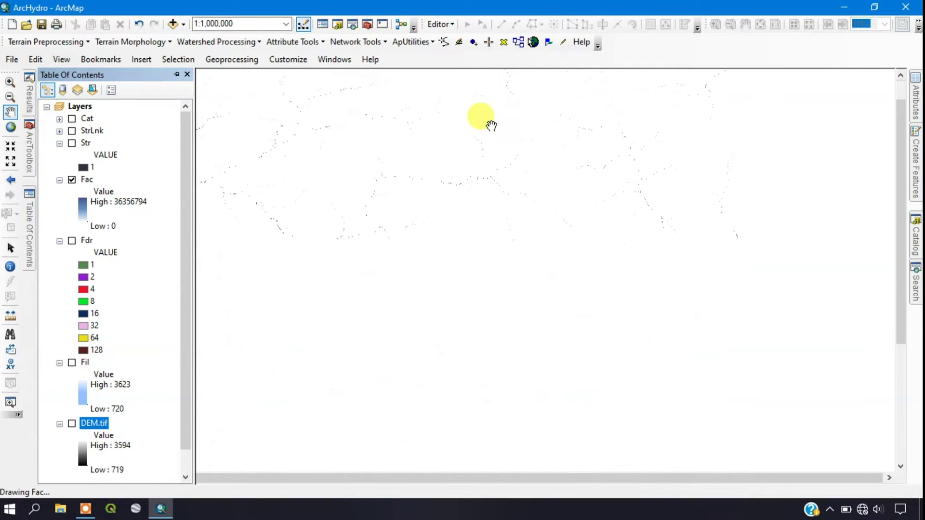
{"action": "scroll", "coordinate": [491, 128], "scroll_direction": "up", "scroll_amount": 3}
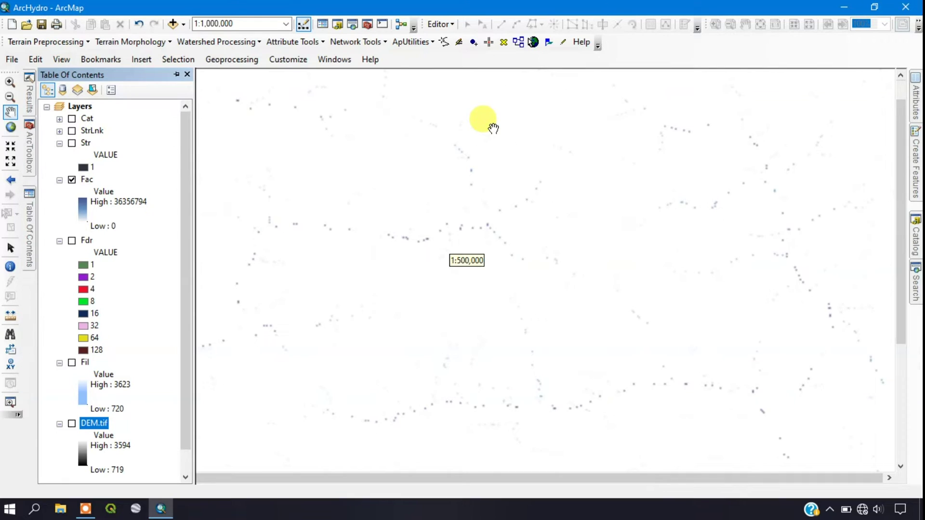
{"action": "scroll", "coordinate": [435, 221], "scroll_direction": "up", "scroll_amount": 3}
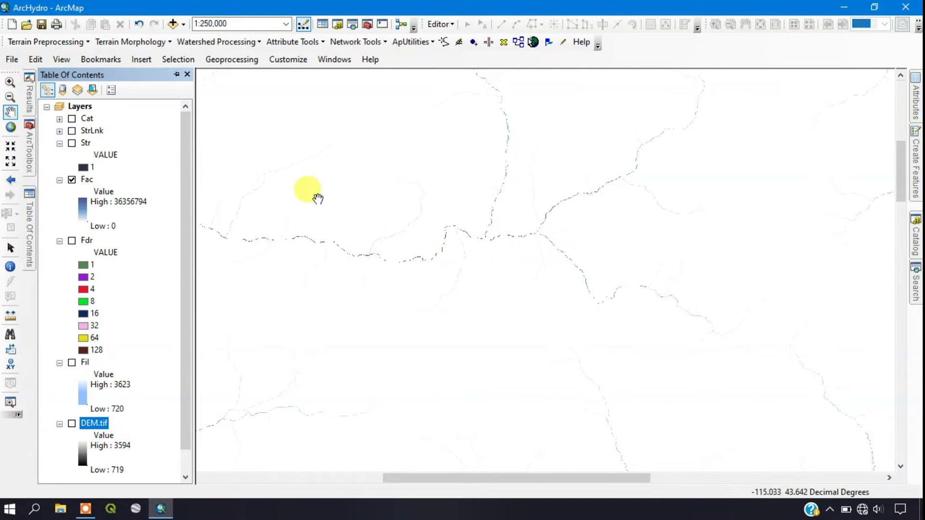
Switch the display from Fac to the Str layer and examine the defined streams
{"action": "left_click", "coordinate": [72, 180]}
{"action": "left_click", "coordinate": [72, 143]}
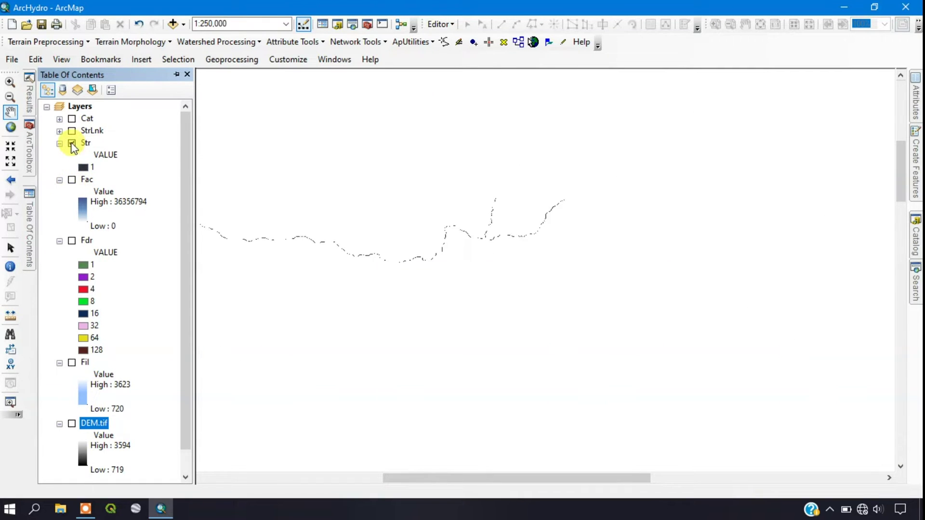
{"action": "scroll", "coordinate": [648, 235], "scroll_direction": "down", "scroll_amount": 2}
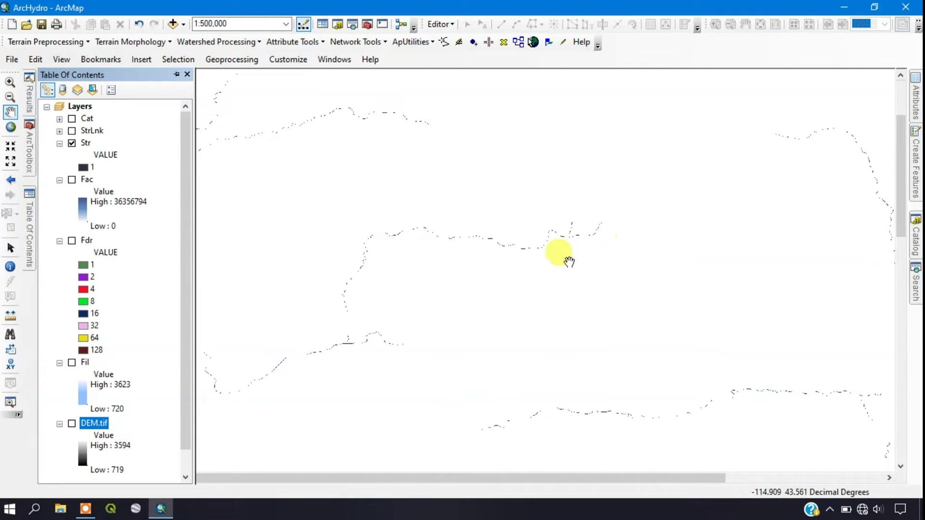
{"action": "left_click_drag", "start_coordinate": [395, 224], "coordinate": [514, 220]}
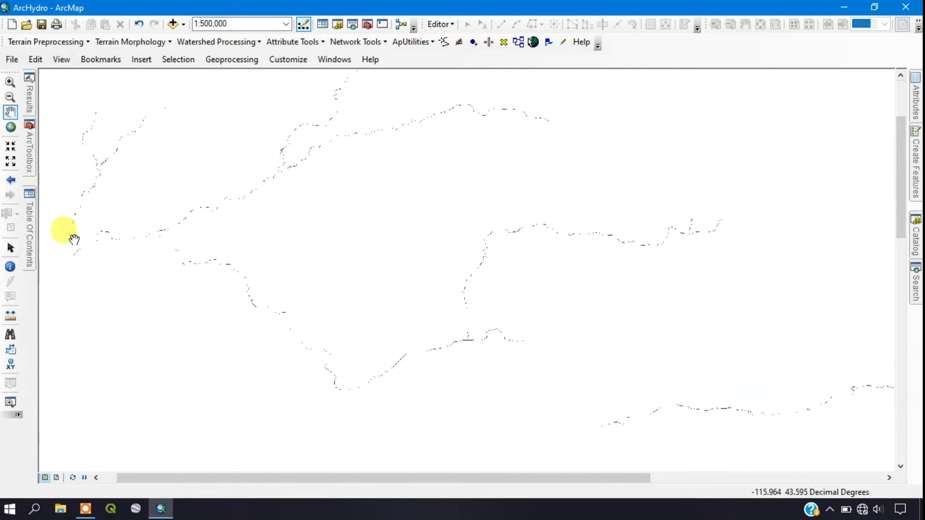
Switch the display from Str to the StrLnk layer and examine the stream segments
{"action": "mouse_move", "coordinate": [27, 216]}
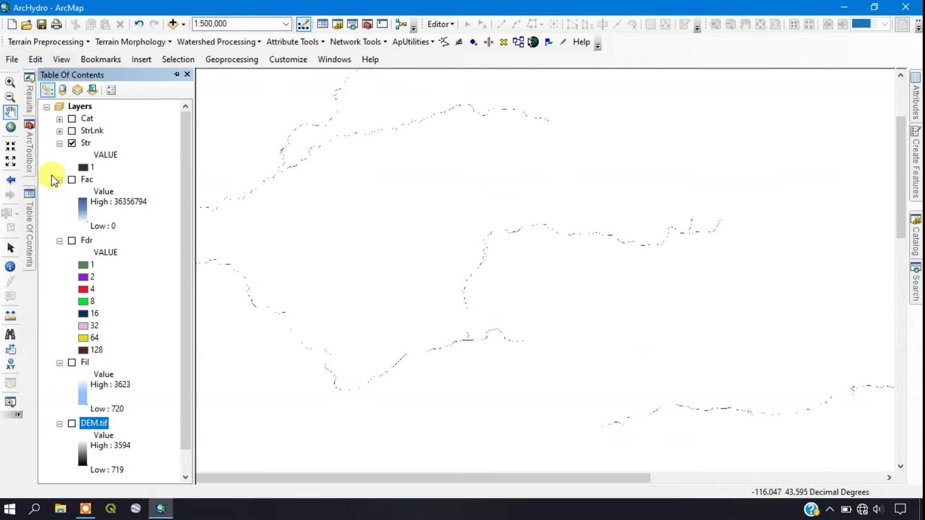
{"action": "left_click", "coordinate": [72, 143]}
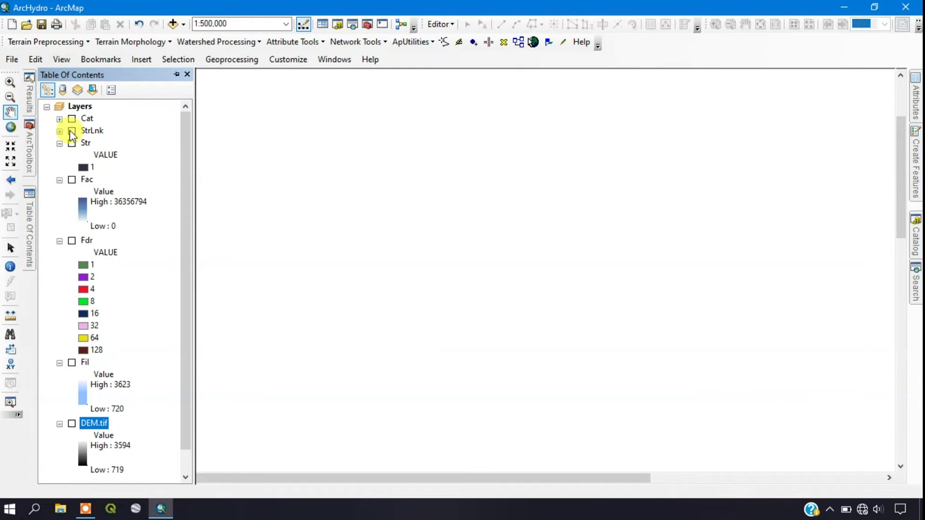
{"action": "left_click", "coordinate": [72, 131]}
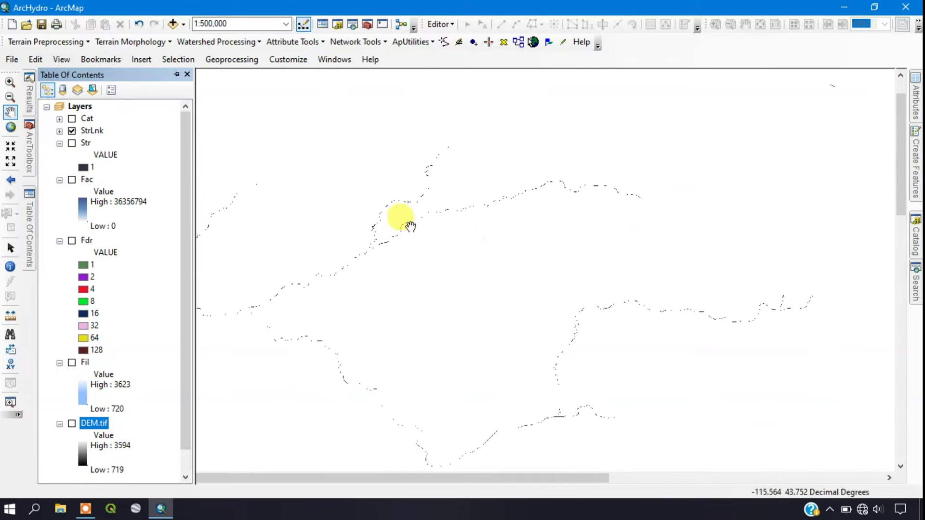
{"action": "scroll", "coordinate": [602, 192], "scroll_direction": "up", "scroll_amount": 3}
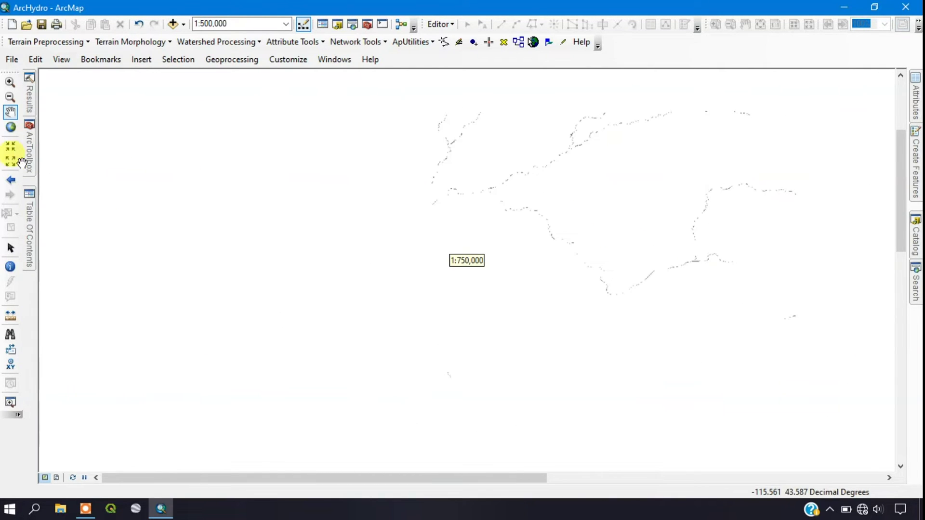
Display the Cat catchment grid instead of StrLnk, inspect its catchments, and show DEM.tif beneath it
{"action": "mouse_move", "coordinate": [31, 206]}
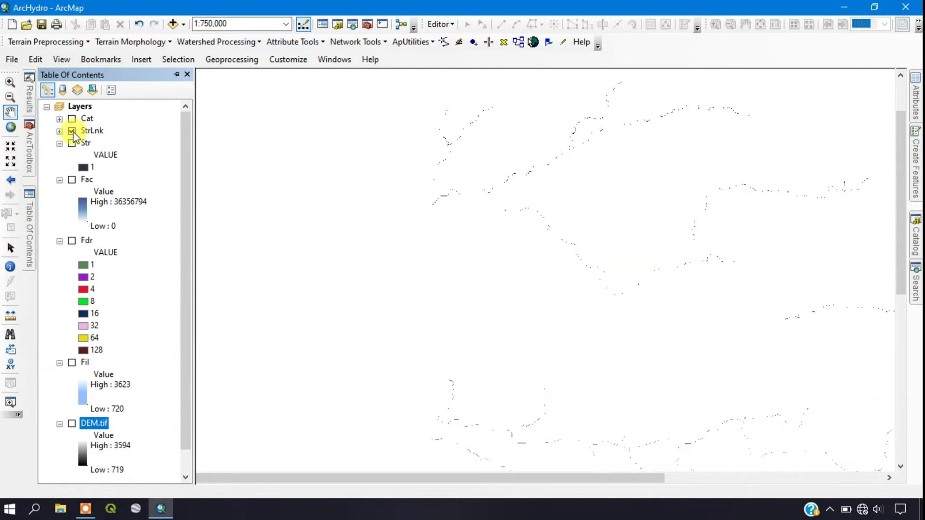
{"action": "left_click", "coordinate": [71, 132]}
{"action": "left_click", "coordinate": [72, 118]}
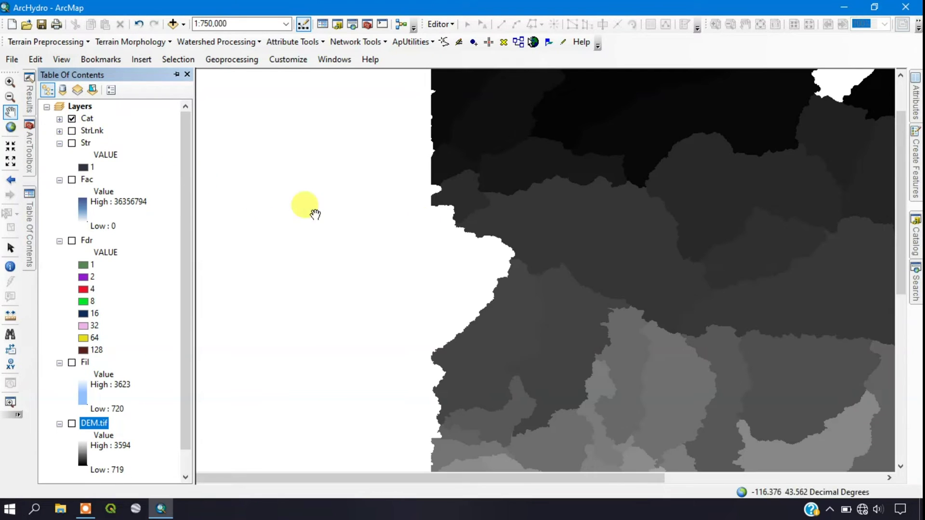
{"action": "left_click_drag", "start_coordinate": [557, 207], "coordinate": [392, 209]}
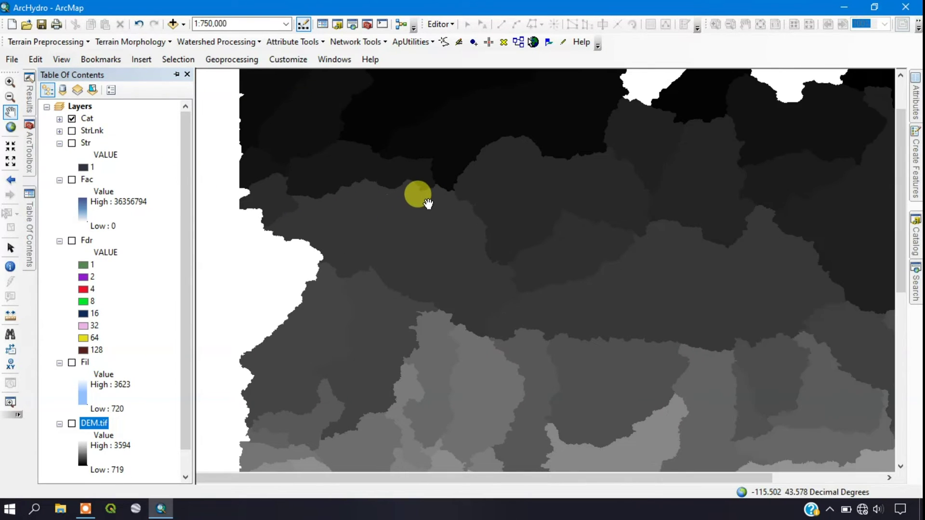
{"action": "scroll", "coordinate": [427, 204], "scroll_direction": "down", "scroll_amount": 2}
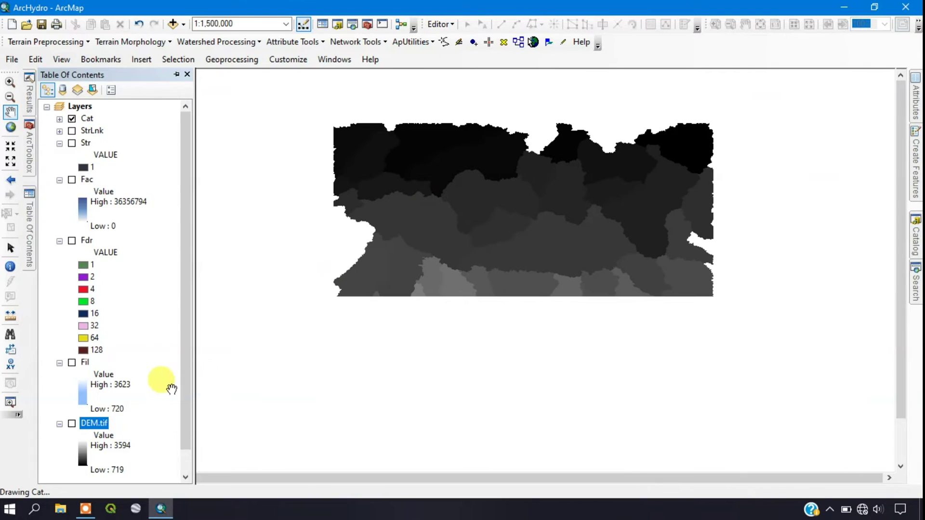
{"action": "mouse_move", "coordinate": [32, 209]}
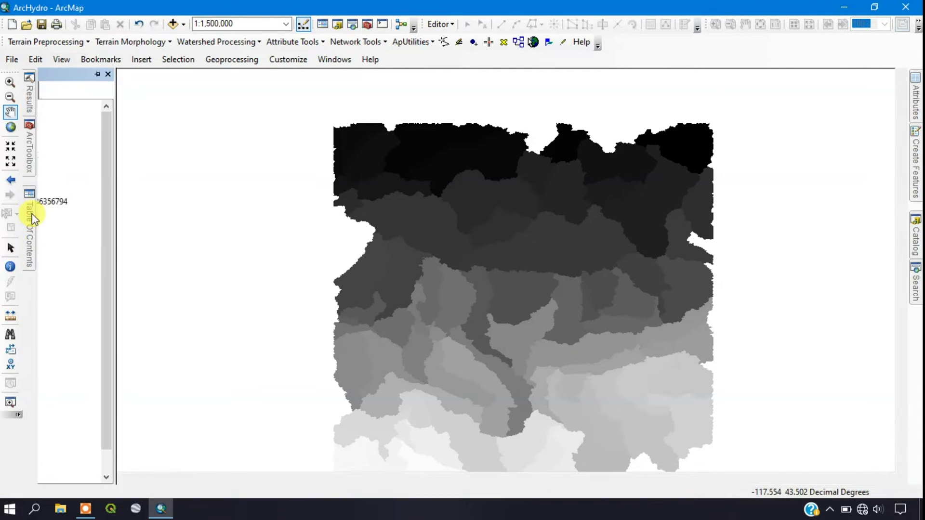
{"action": "scroll", "coordinate": [130, 295], "scroll_direction": "down", "scroll_amount": 1}
{"action": "left_click", "coordinate": [72, 399]}
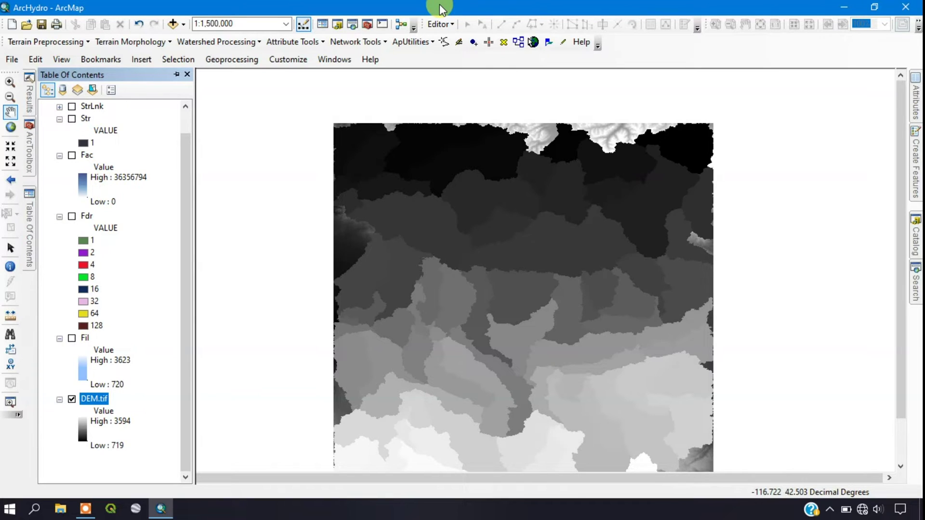
Run Catchment Polygon Processing on the Cat grid, with Catchment as the output layer
{"action": "left_click_drag", "start_coordinate": [479, 262], "coordinate": [475, 215]}
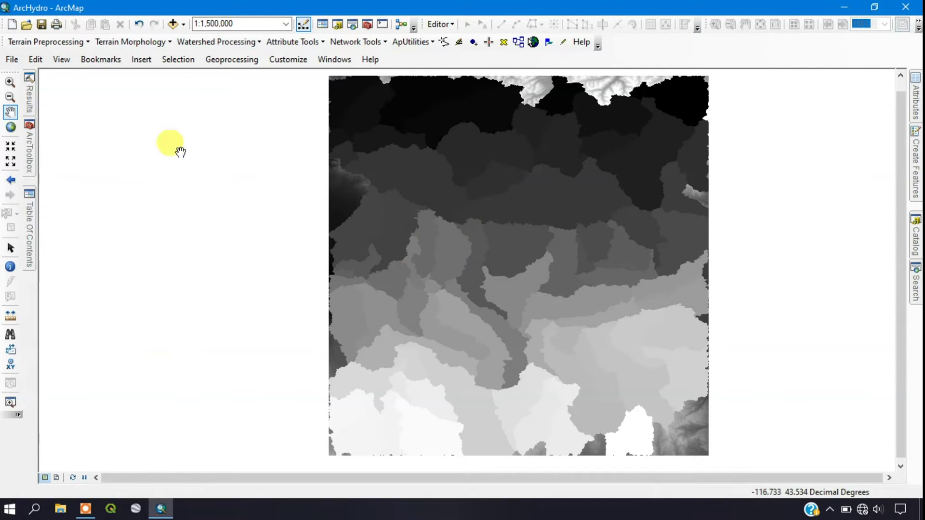
{"action": "left_click", "coordinate": [56, 47]}
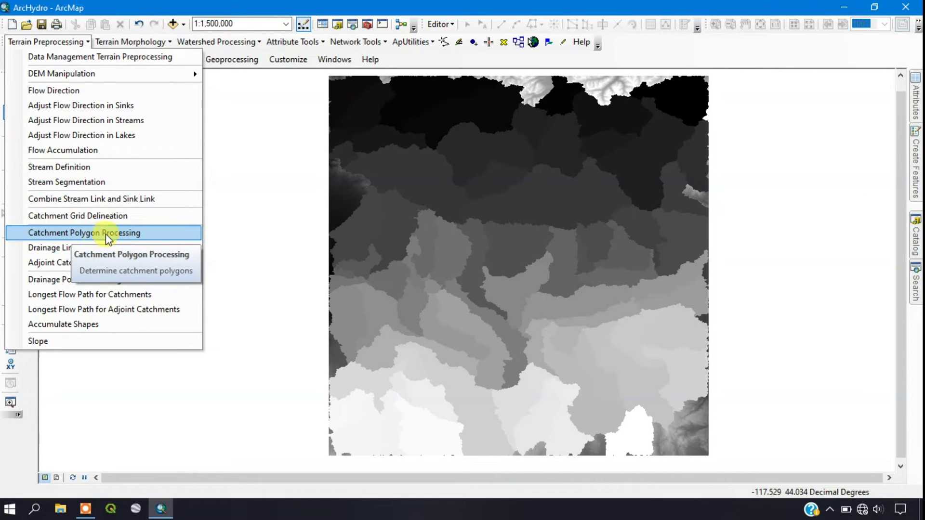
{"action": "left_click", "coordinate": [130, 236]}
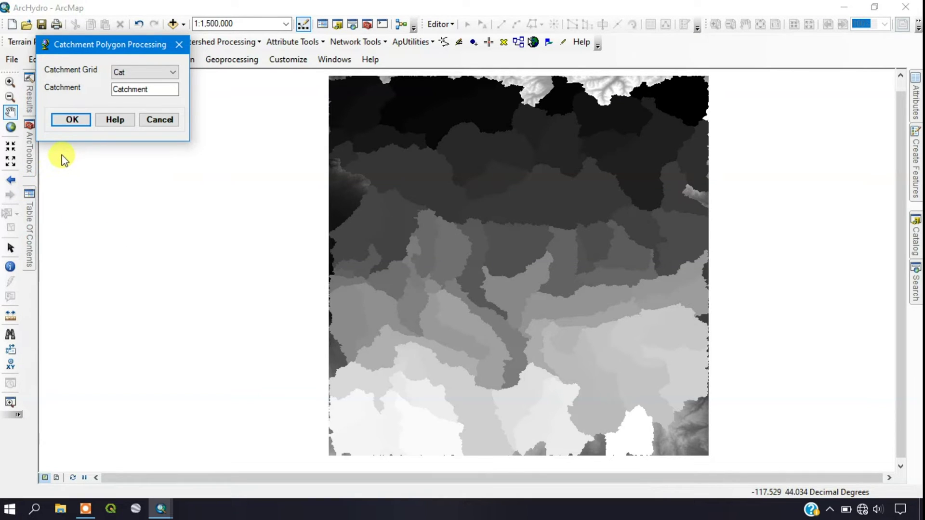
{"action": "left_click", "coordinate": [62, 123]}
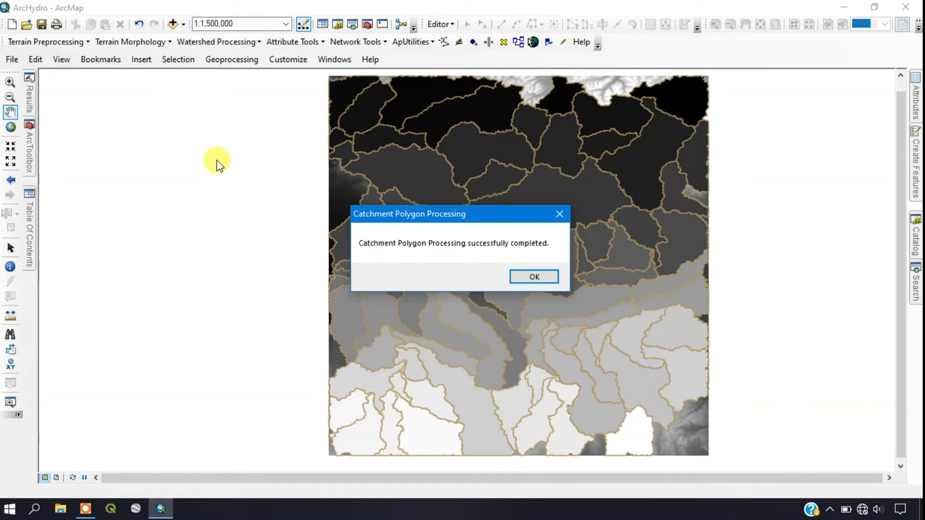
{"action": "left_click", "coordinate": [544, 277]}
Hide the Cat grid so the Catchment polygons display directly over DEM.tif
{"action": "left_click", "coordinate": [29, 230]}
{"action": "scroll", "coordinate": [77, 124], "scroll_direction": "up", "scroll_amount": 1}
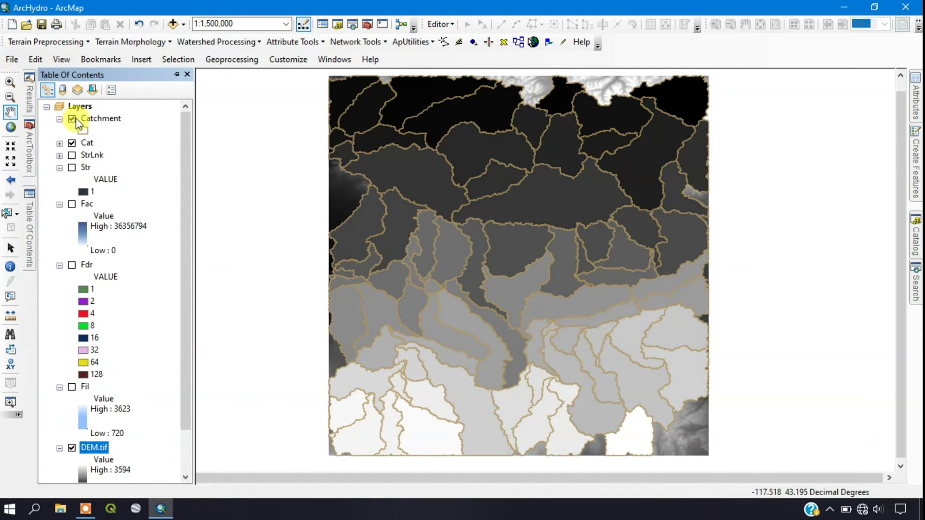
{"action": "left_click", "coordinate": [72, 143]}
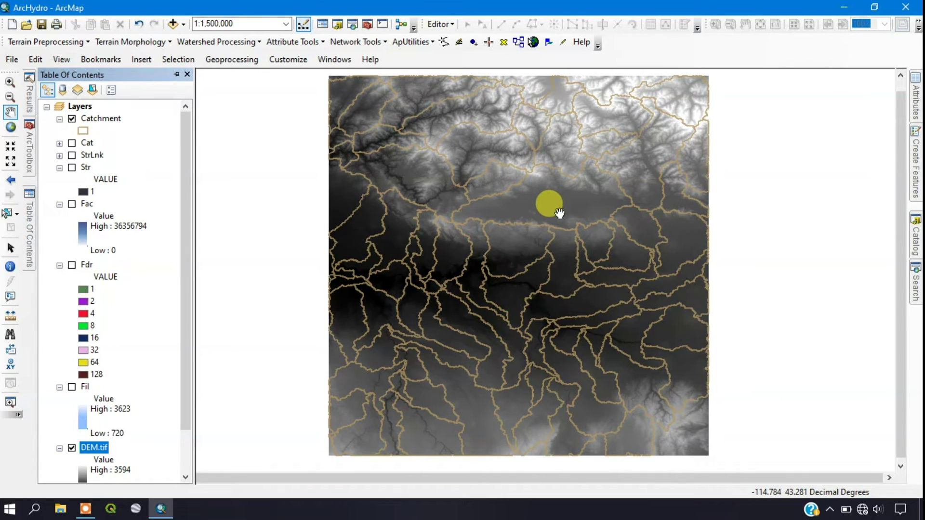
Run Drainage Line Processing with StrLnk and Fdr as inputs and DrainageLine as output, and inspect the lines on the map
{"action": "left_click", "coordinate": [48, 42]}
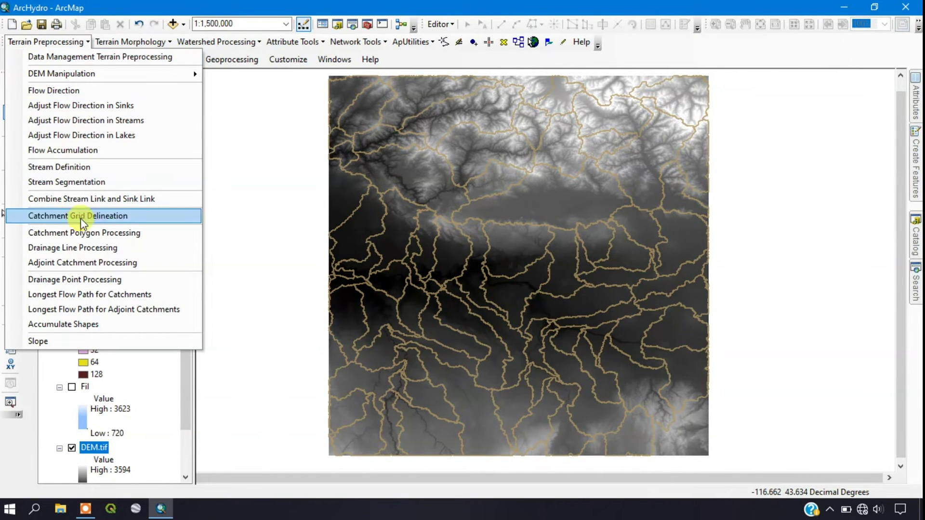
{"action": "left_click", "coordinate": [84, 247]}
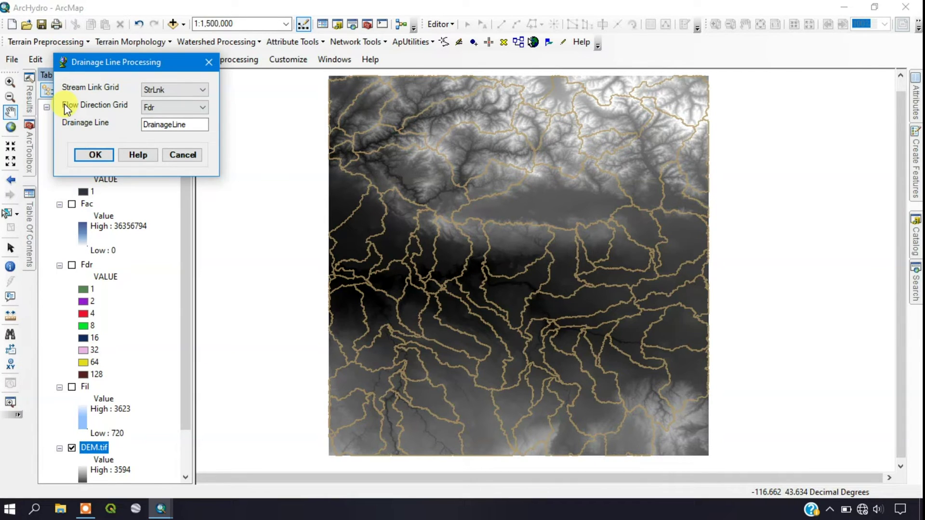
{"action": "left_click", "coordinate": [92, 155]}
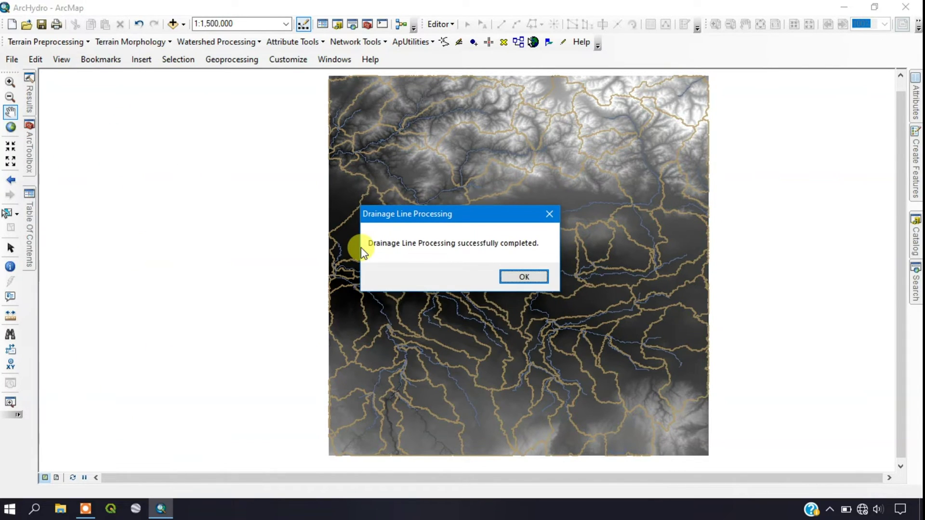
{"action": "left_click", "coordinate": [523, 277]}
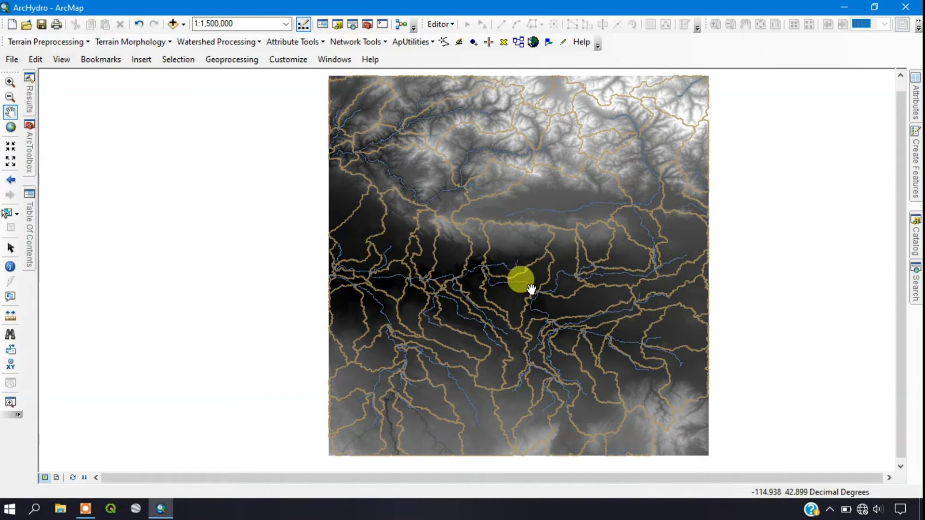
{"action": "scroll", "coordinate": [522, 277], "scroll_direction": "up", "scroll_amount": 2}
{"action": "scroll", "coordinate": [508, 259], "scroll_direction": "down", "scroll_amount": 2}
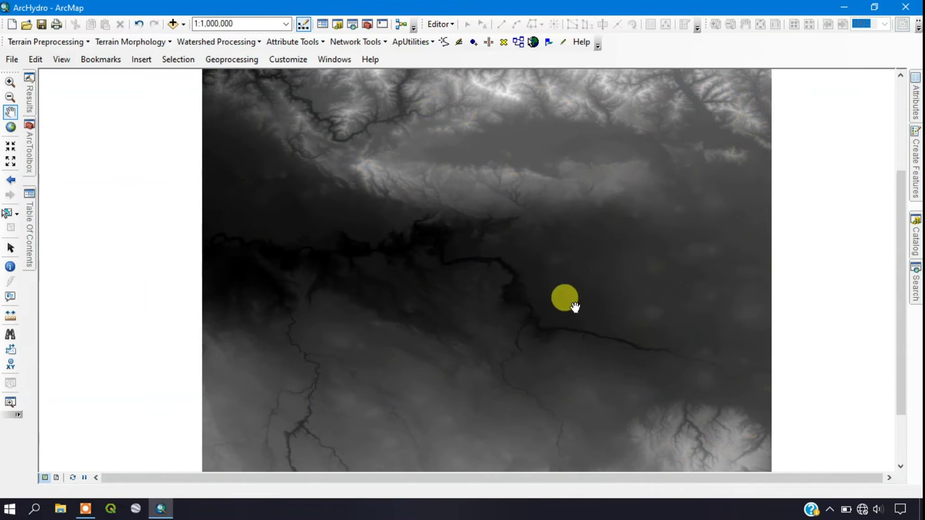
{"action": "scroll", "coordinate": [438, 248], "scroll_direction": "down", "scroll_amount": 2}
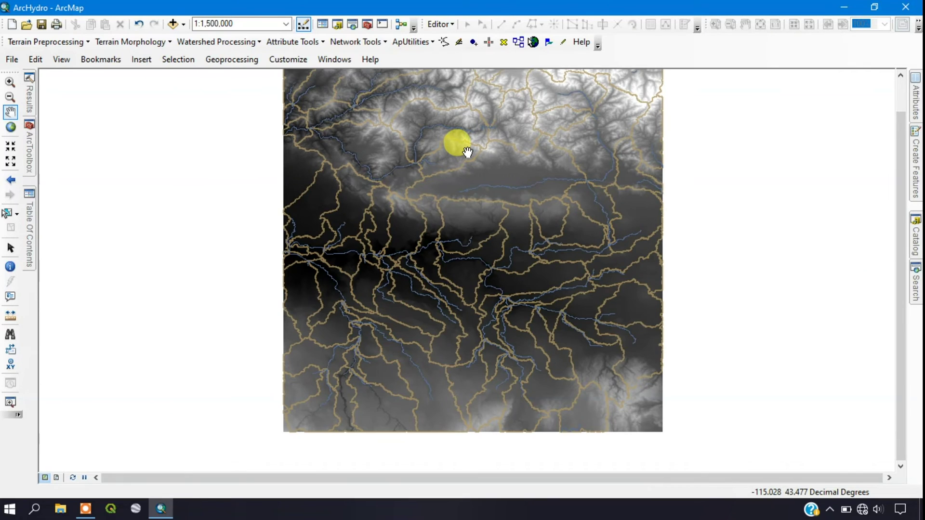
{"action": "scroll", "coordinate": [466, 151], "scroll_direction": "up", "scroll_amount": 1}
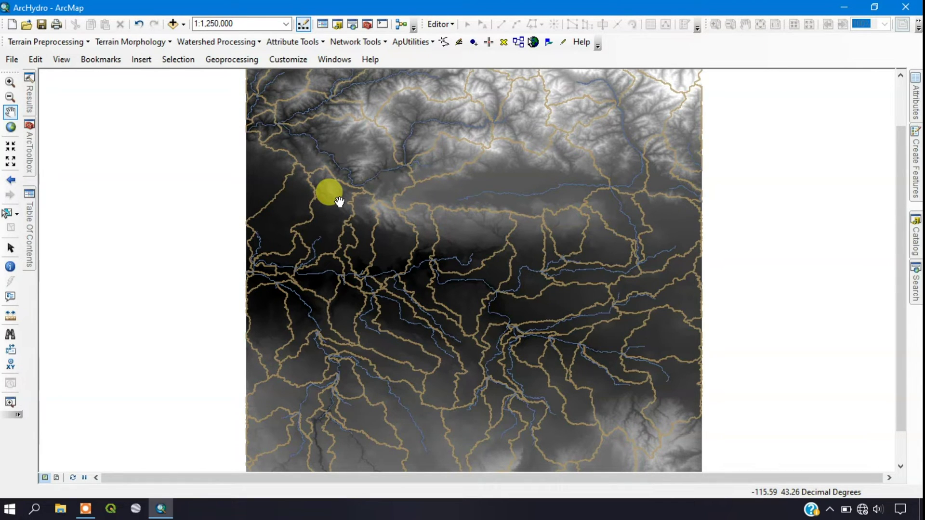
Run Adjoint Catchment Processing with DrainageLine and Catchment as inputs and AdjointCatchment as output
{"action": "left_click", "coordinate": [39, 43]}
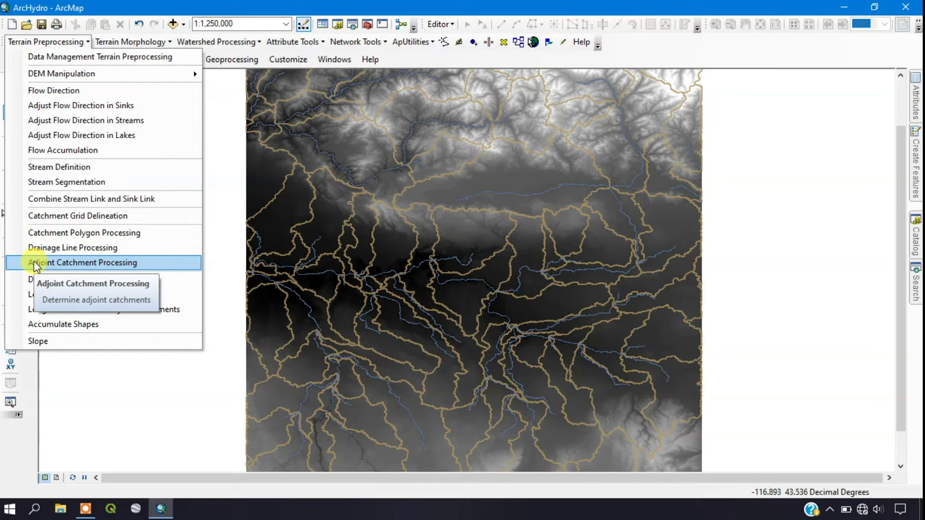
{"action": "left_click", "coordinate": [160, 264]}
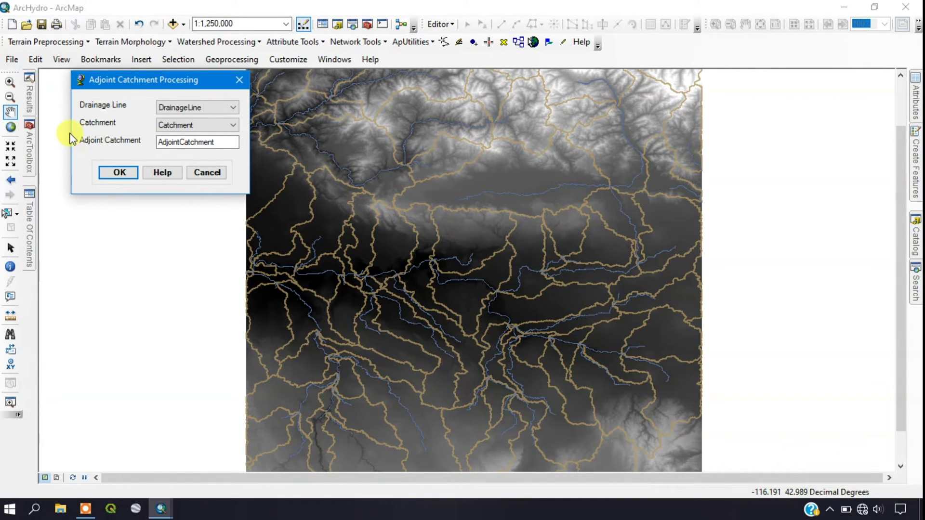
{"action": "left_click", "coordinate": [103, 173]}
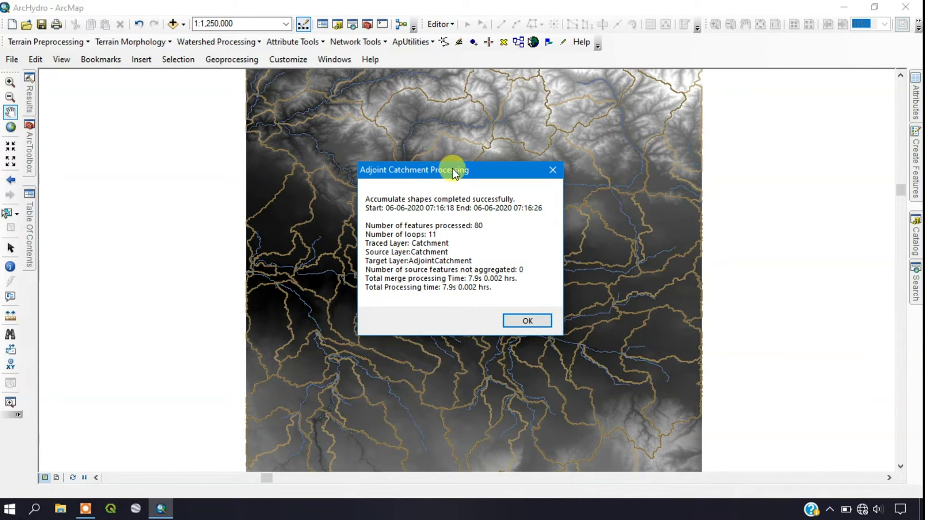
{"action": "left_click_drag", "start_coordinate": [450, 171], "coordinate": [468, 151]}
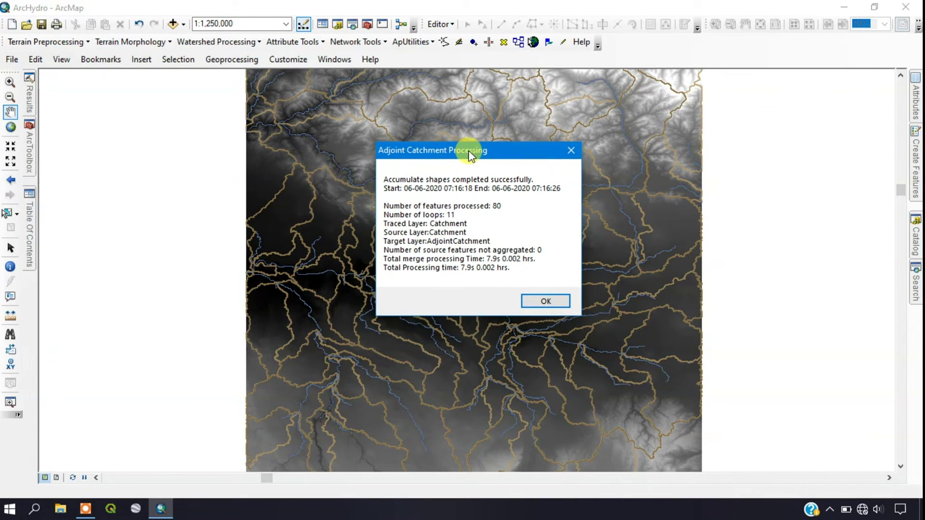
{"action": "left_click", "coordinate": [540, 301]}
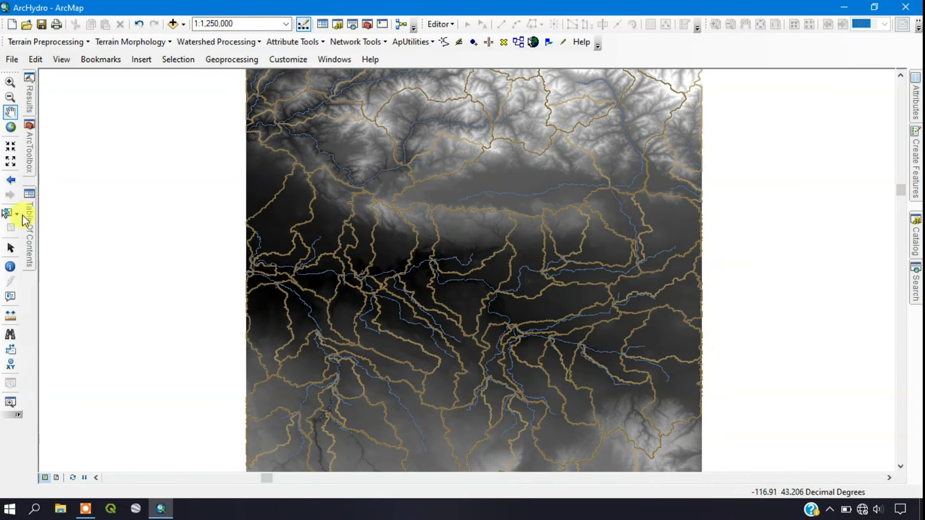
Hide the DrainageLine and Catchment layers to view the AdjointCatchment polygons alone over DEM.tif
{"action": "left_click", "coordinate": [25, 213]}
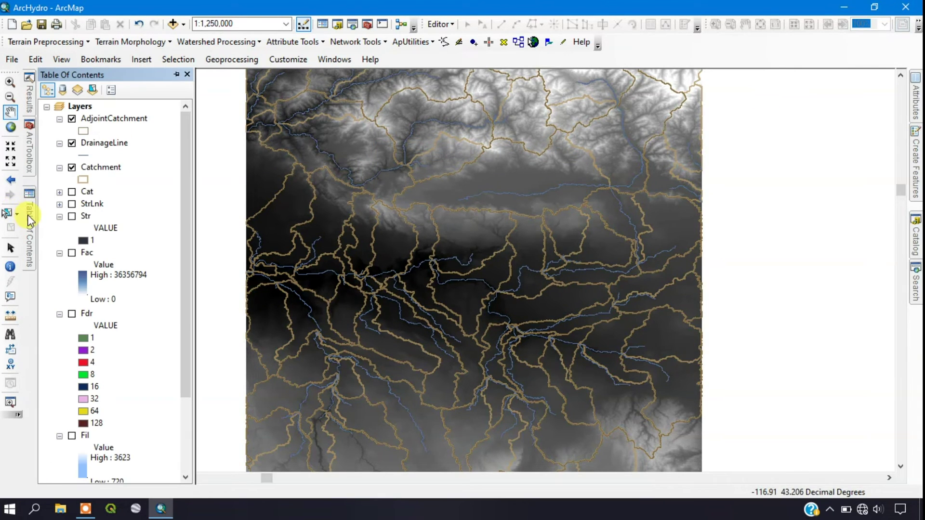
{"action": "left_click", "coordinate": [72, 143]}
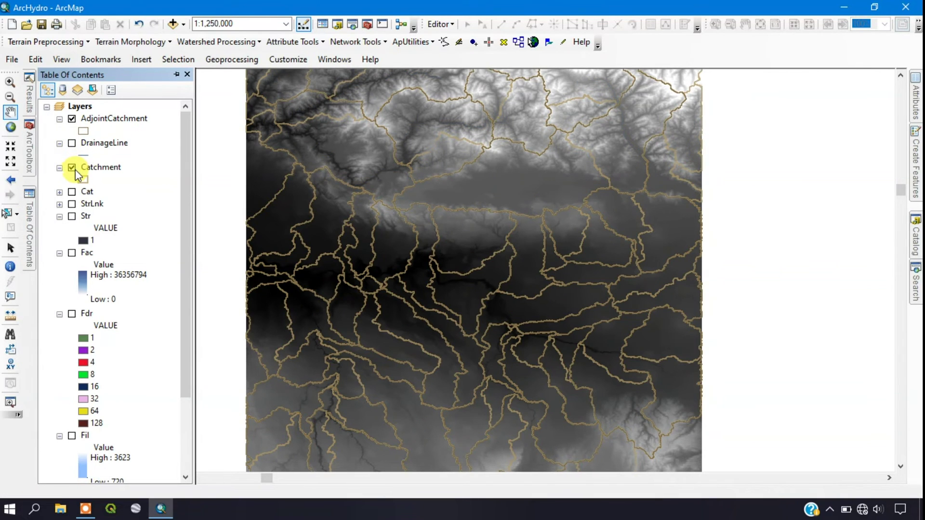
{"action": "left_click", "coordinate": [71, 168]}
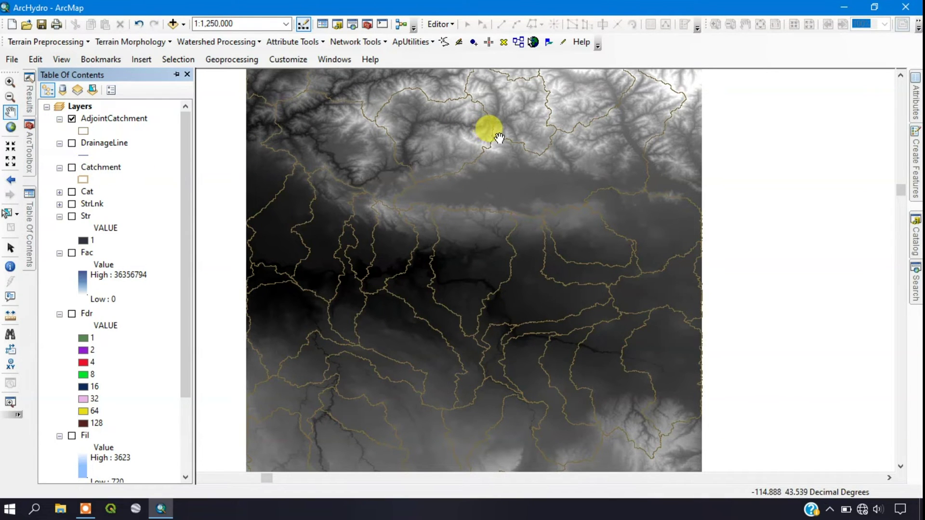
{"action": "left_click_drag", "start_coordinate": [508, 145], "coordinate": [505, 144]}
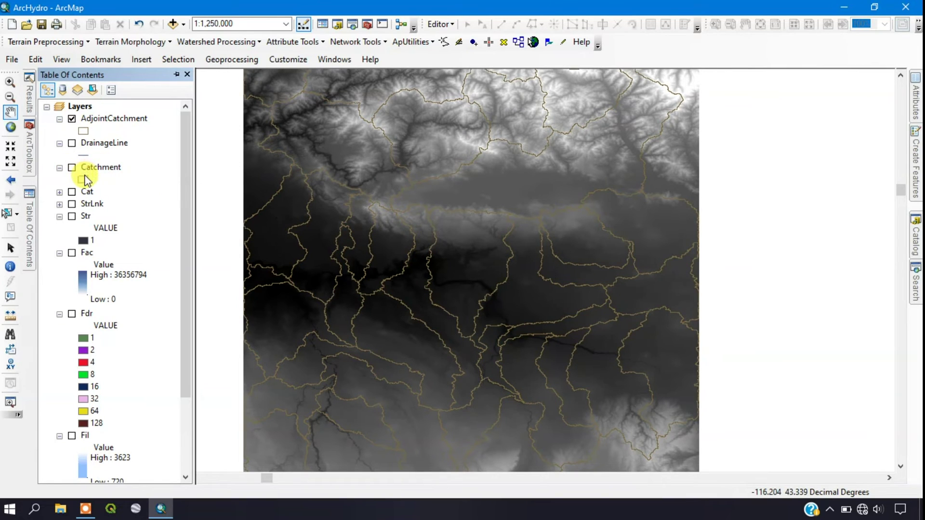
Change the AdjointCatchment symbol's outline color to bright yellow
{"action": "left_click", "coordinate": [82, 136]}
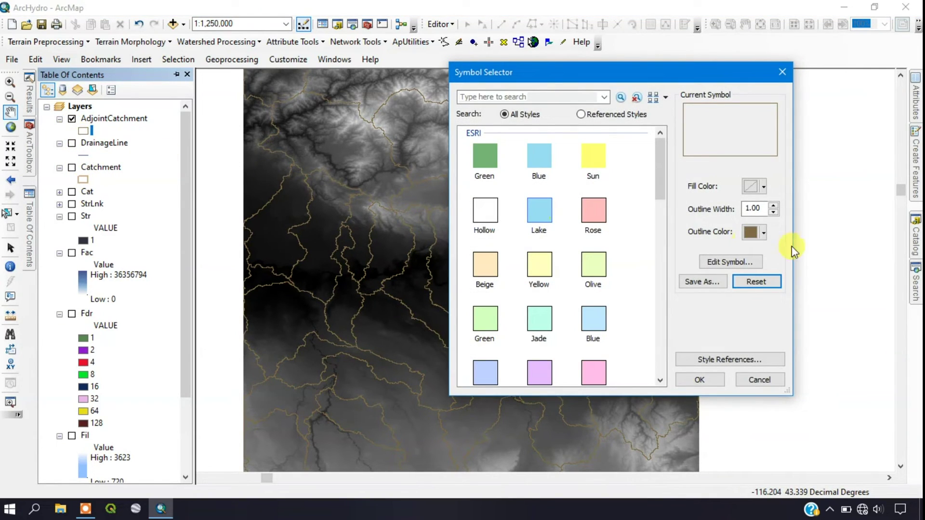
{"action": "left_click", "coordinate": [764, 233]}
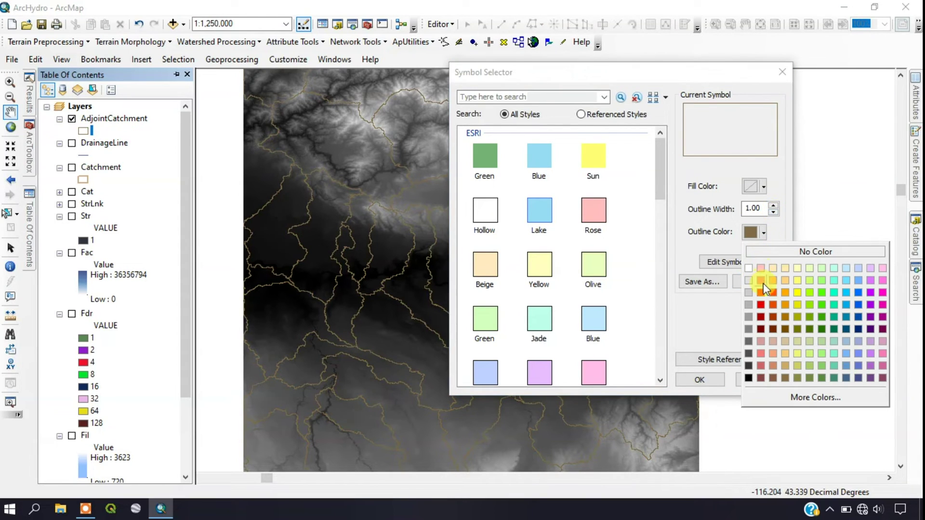
{"action": "left_click", "coordinate": [796, 291]}
{"action": "left_click", "coordinate": [699, 378]}
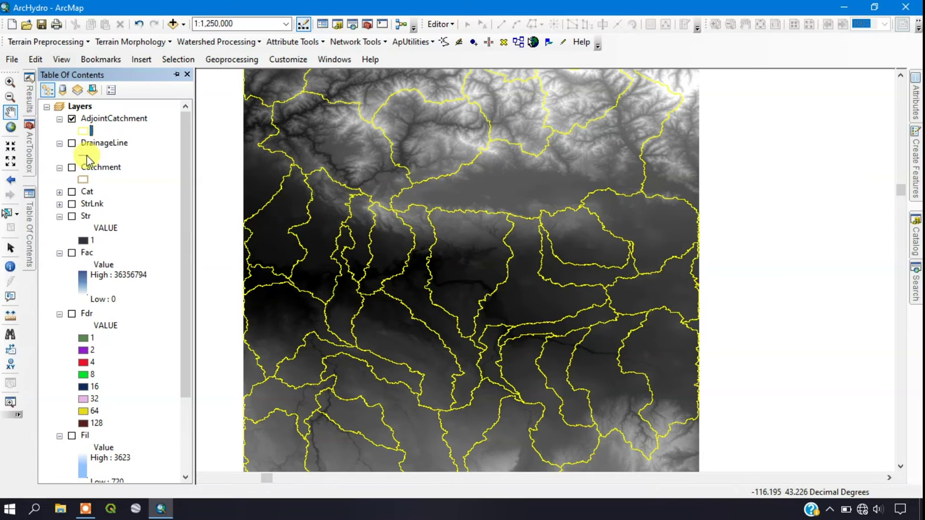
Show the Catchment and DrainageLine layers together with AdjointCatchment and compare them on the map
{"action": "left_click", "coordinate": [72, 168]}
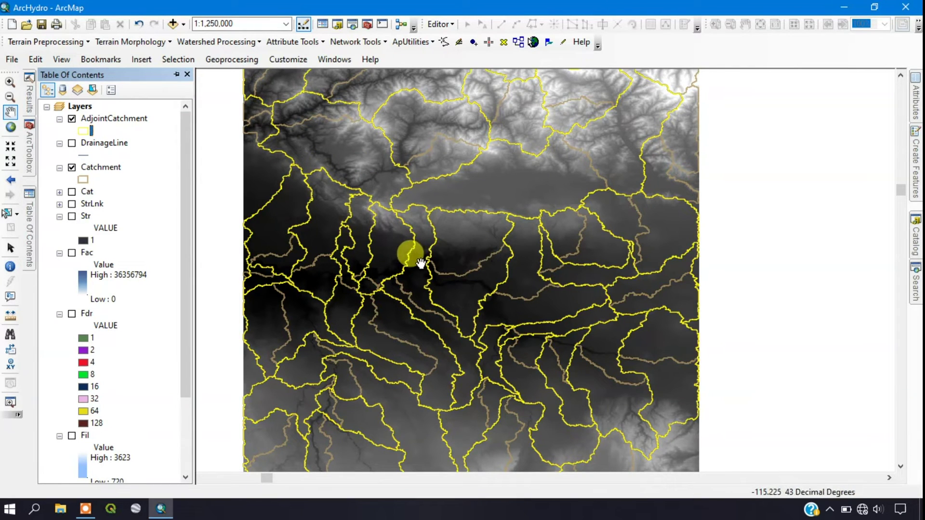
{"action": "left_click", "coordinate": [73, 143]}
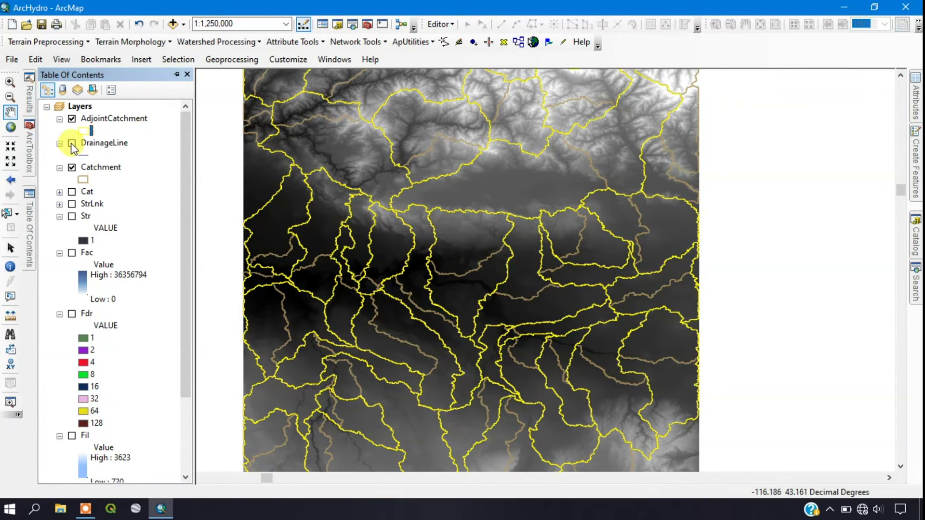
{"action": "left_click_drag", "start_coordinate": [619, 214], "coordinate": [644, 188]}
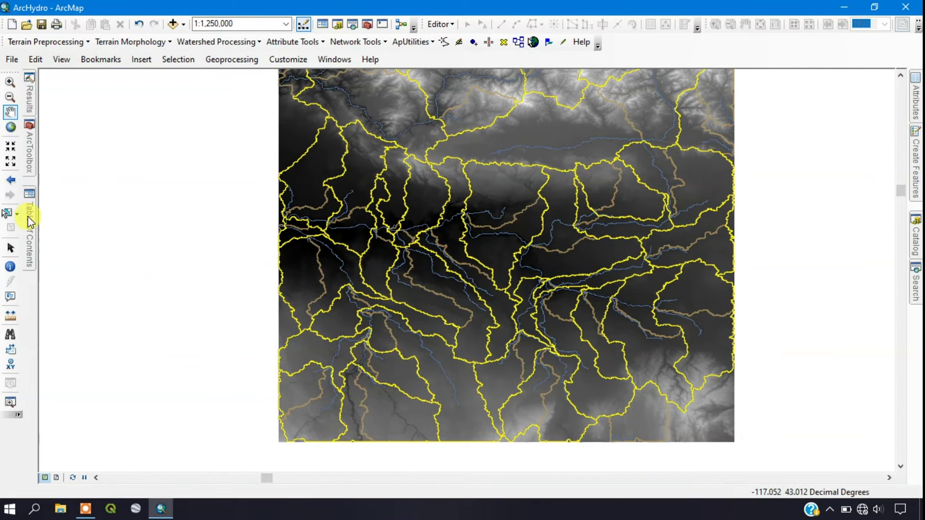
Hide AdjointCatchment, Catchment and DEM.tif so that only the DrainageLine layer is displayed
{"action": "mouse_move", "coordinate": [29, 215]}
{"action": "left_click", "coordinate": [72, 119]}
{"action": "left_click", "coordinate": [72, 167]}
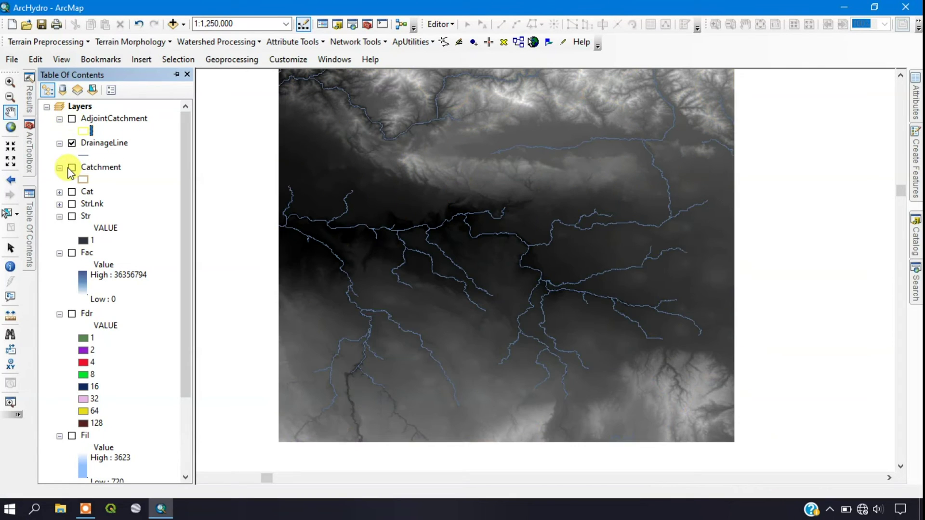
{"action": "scroll", "coordinate": [115, 325], "scroll_direction": "down", "scroll_amount": 3}
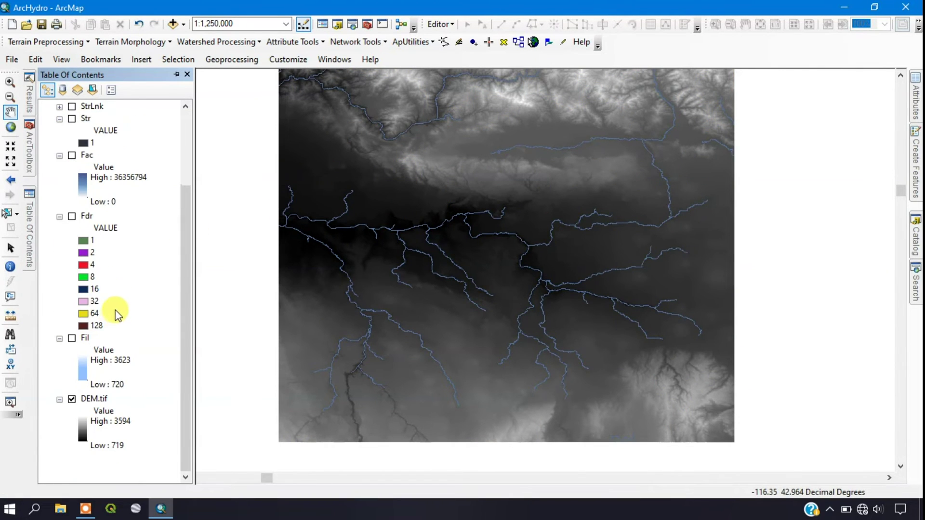
{"action": "left_click", "coordinate": [71, 399]}
Try Fac as the backdrop for the drainage lines, and show the Fil layer instead
{"action": "scroll", "coordinate": [68, 265], "scroll_direction": "up", "scroll_amount": 4}
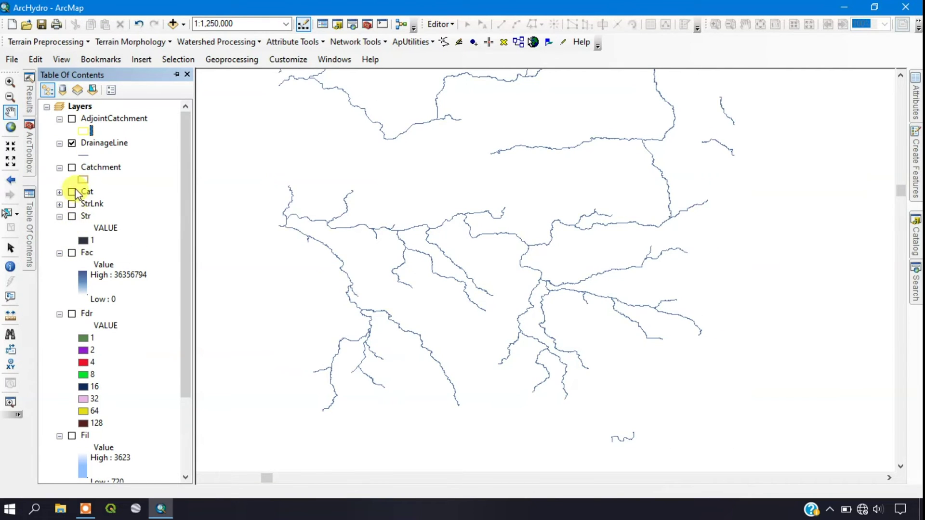
{"action": "left_click", "coordinate": [72, 253]}
{"action": "left_click", "coordinate": [71, 253]}
{"action": "scroll", "coordinate": [121, 251], "scroll_direction": "down", "scroll_amount": 3}
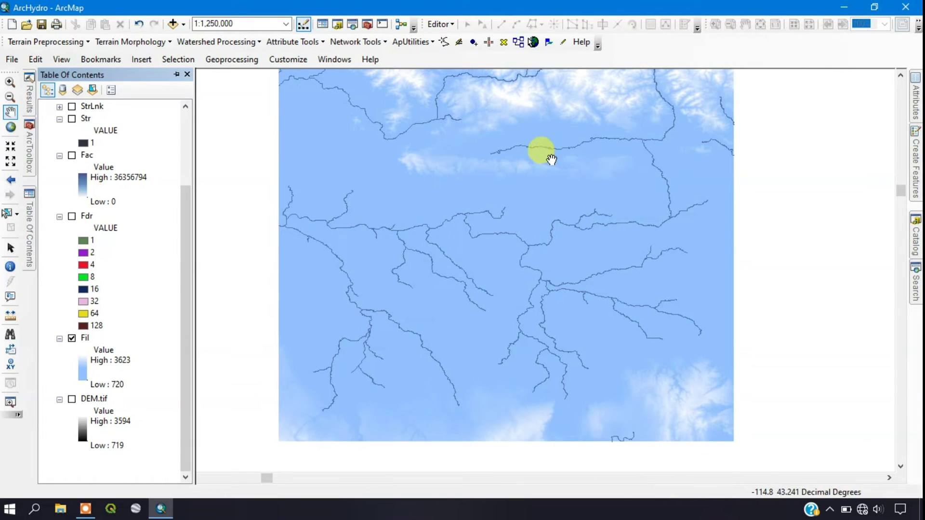
Set up Point Delineation with StrLnk as the stream grid, keeping Watershed and WatershedPoint as the output layers
{"action": "left_click", "coordinate": [474, 44]}
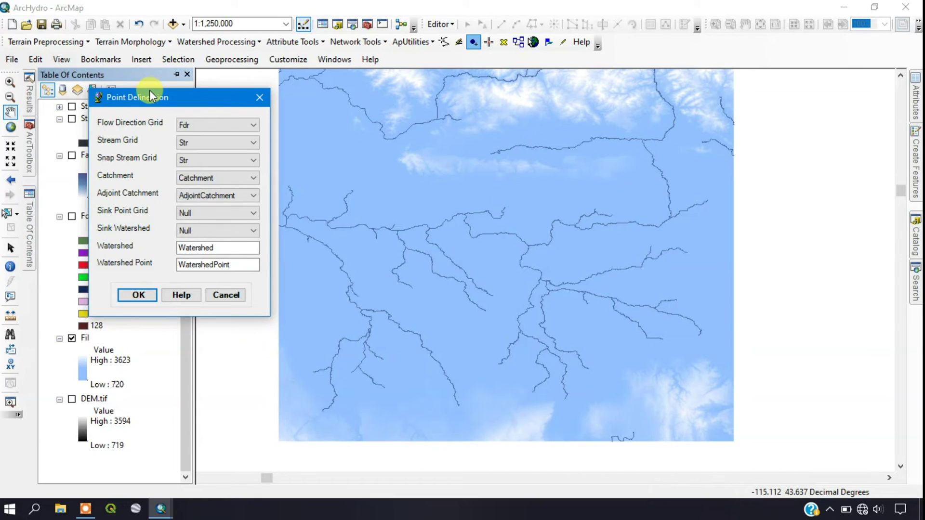
{"action": "left_click_drag", "start_coordinate": [150, 91], "coordinate": [136, 6]}
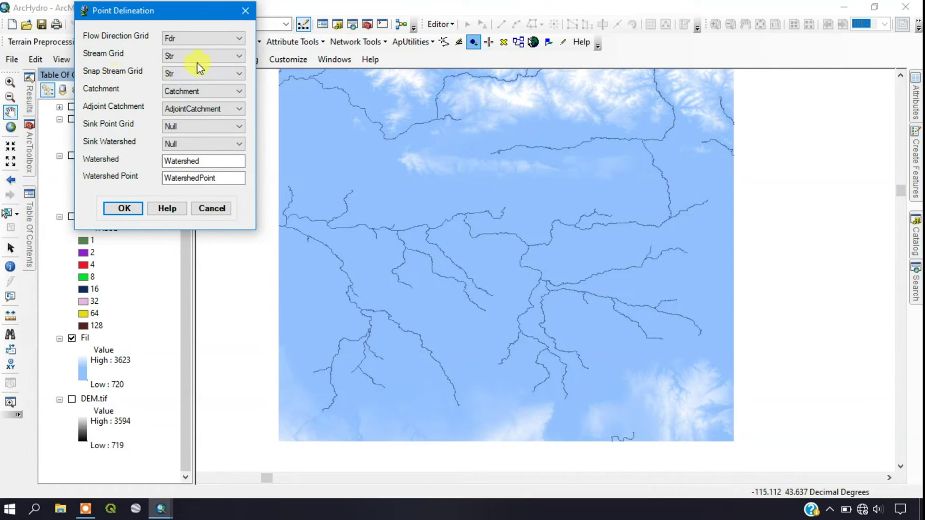
{"action": "left_click", "coordinate": [238, 55]}
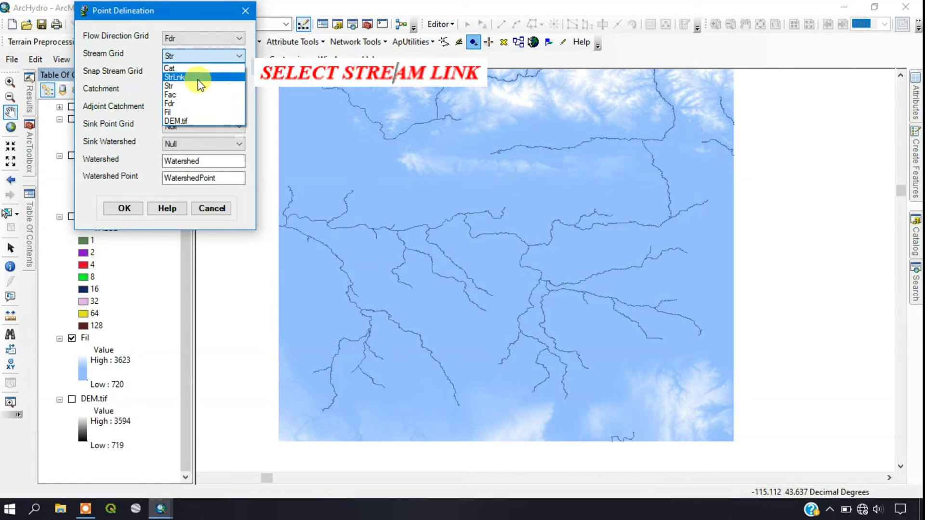
{"action": "left_click", "coordinate": [198, 78]}
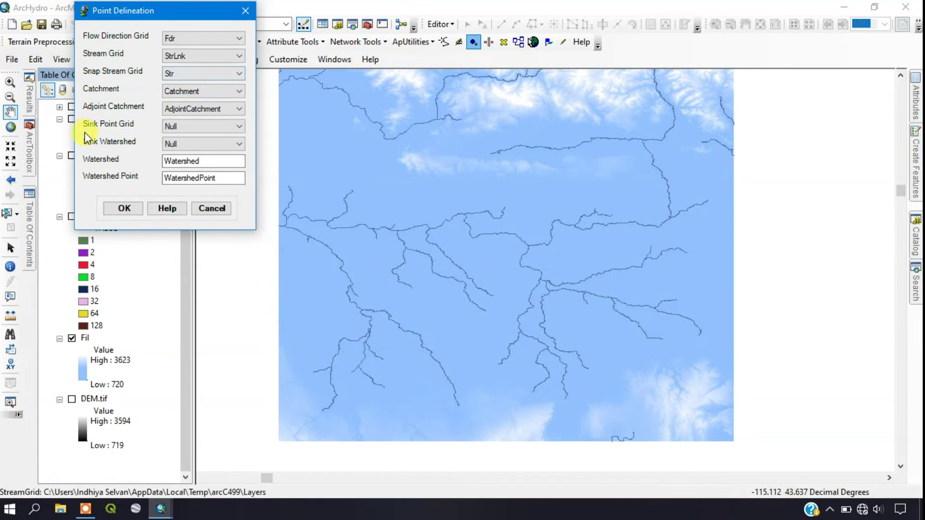
{"action": "left_click", "coordinate": [117, 207]}
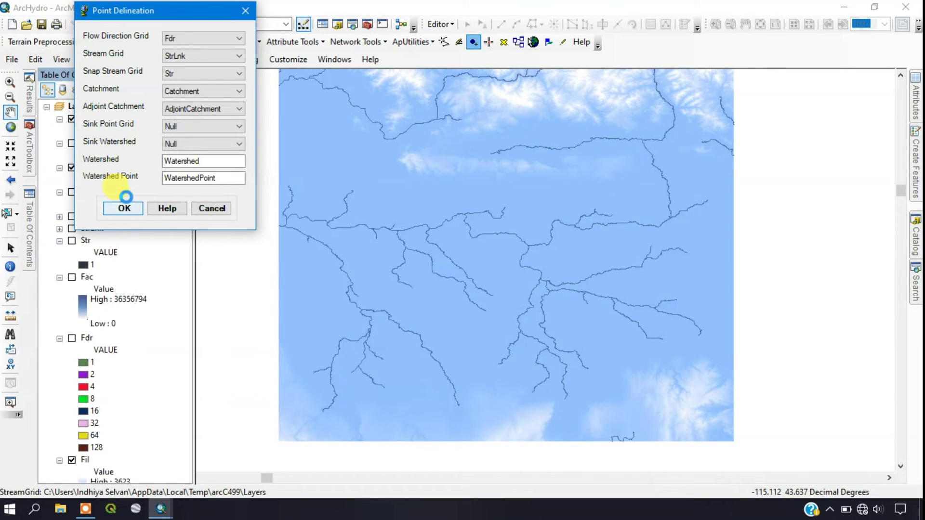
Place the outlet point on the southwestern drainage line, just downstream of its main confluence, and delineate its watershed
{"action": "scroll", "coordinate": [333, 316], "scroll_direction": "up", "scroll_amount": 3}
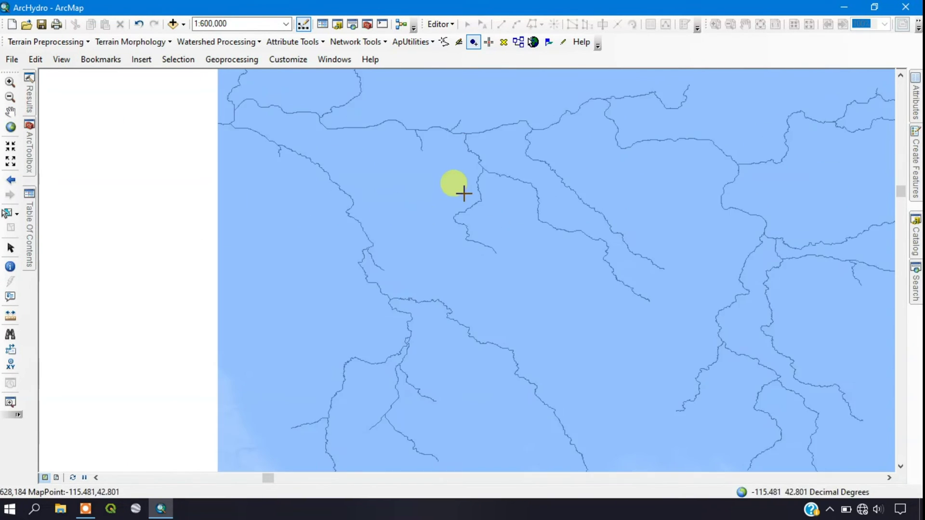
{"action": "scroll", "coordinate": [482, 205], "scroll_direction": "down", "scroll_amount": 1}
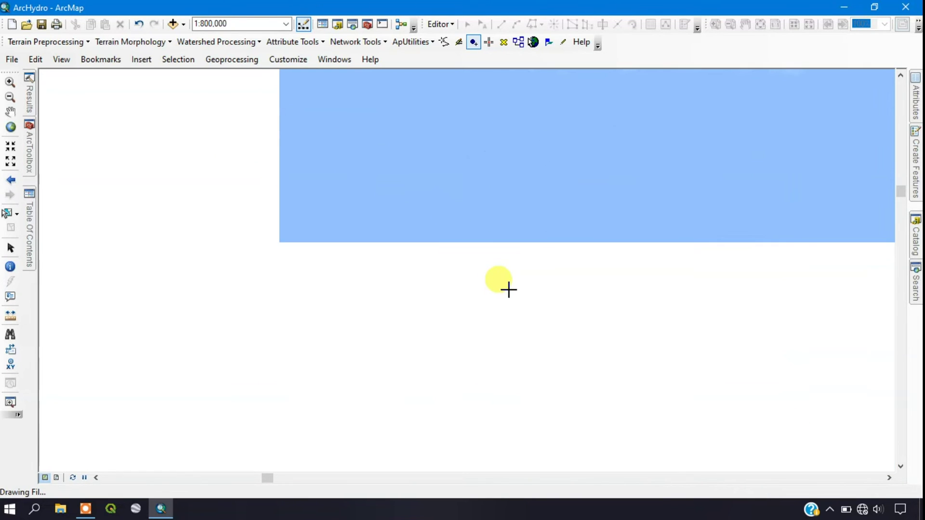
{"action": "scroll", "coordinate": [363, 320], "scroll_direction": "up", "scroll_amount": 2}
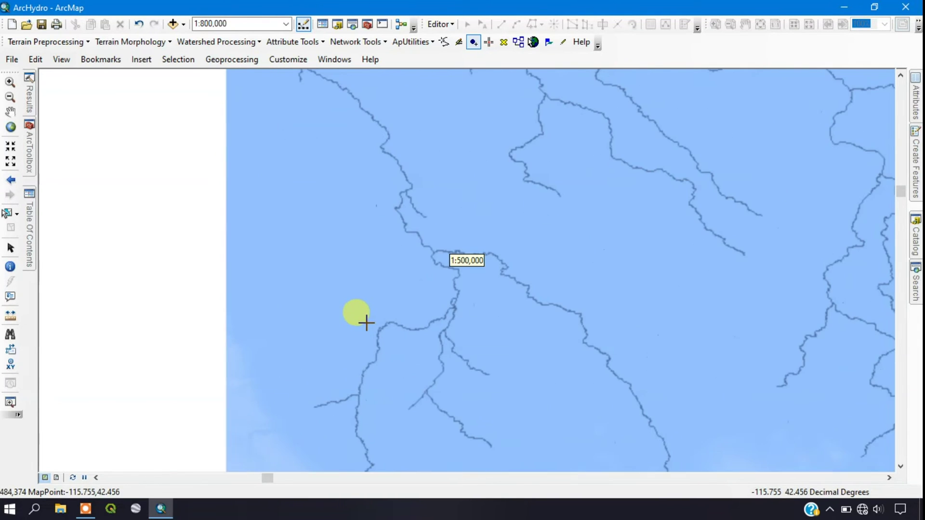
{"action": "scroll", "coordinate": [364, 270], "scroll_direction": "up", "scroll_amount": 1}
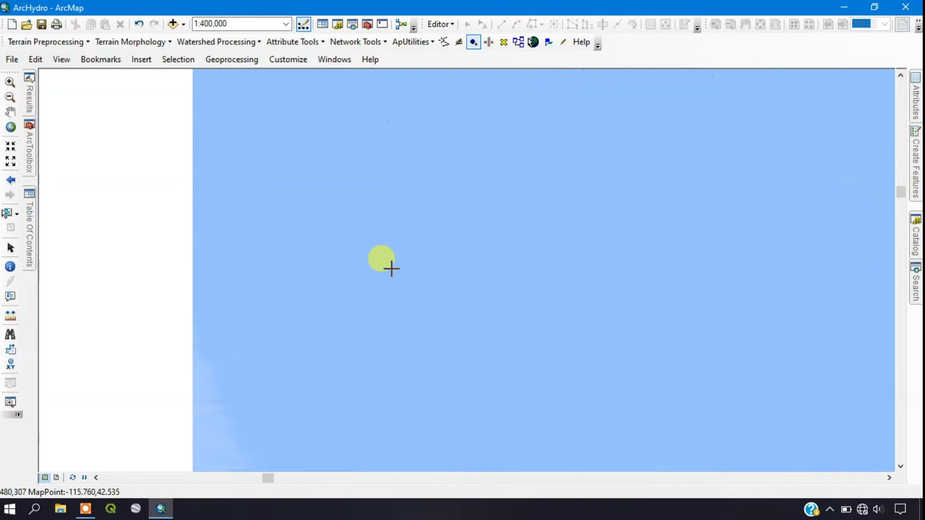
{"action": "scroll", "coordinate": [439, 241], "scroll_direction": "up", "scroll_amount": 5}
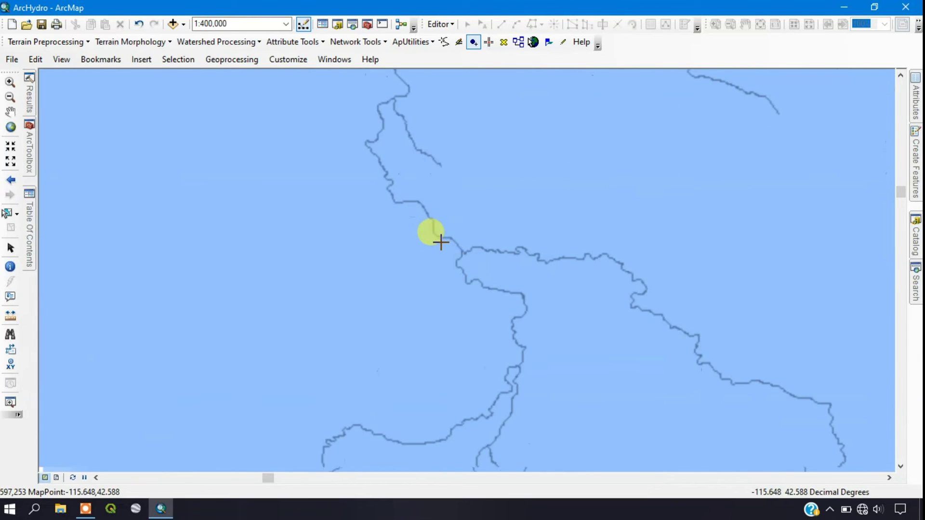
{"action": "scroll", "coordinate": [430, 241], "scroll_direction": "down", "scroll_amount": 5}
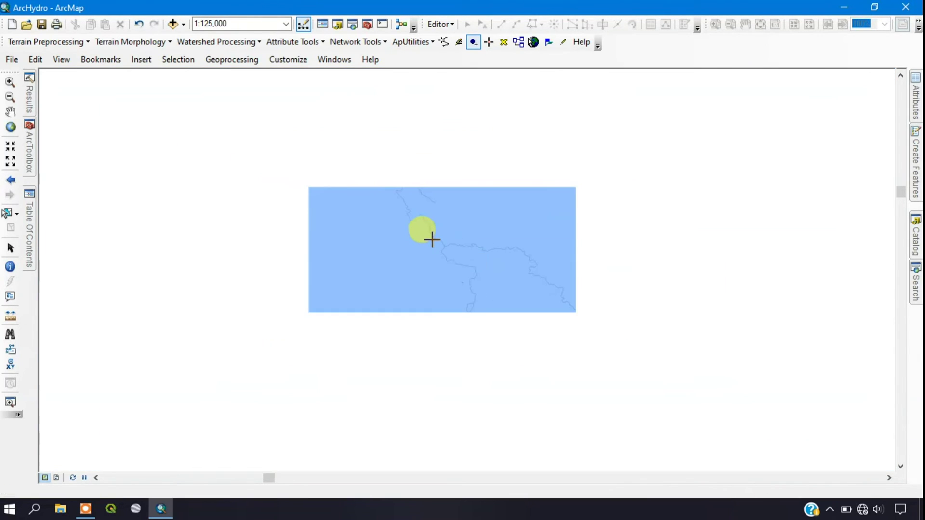
{"action": "scroll", "coordinate": [430, 239], "scroll_direction": "down", "scroll_amount": 3}
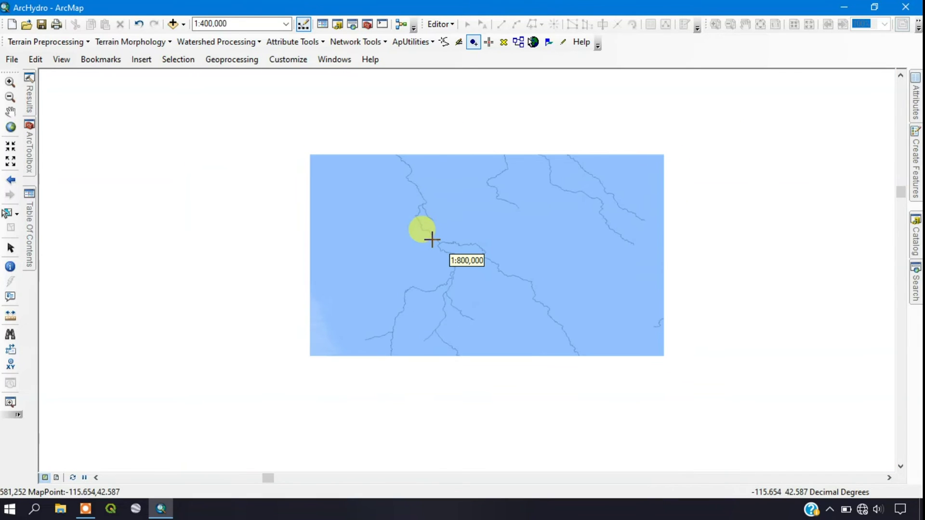
{"action": "scroll", "coordinate": [503, 309], "scroll_direction": "down", "scroll_amount": 2}
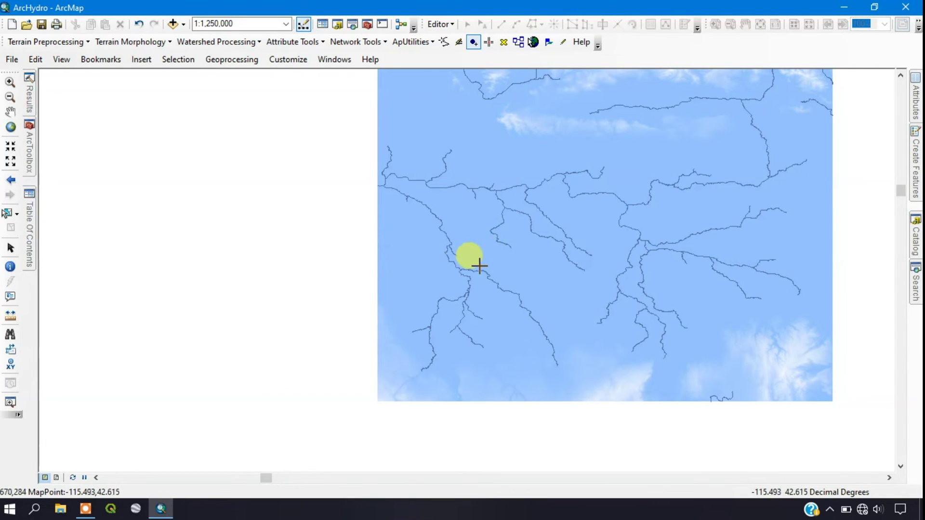
{"action": "scroll", "coordinate": [477, 259], "scroll_direction": "up", "scroll_amount": 4}
{"action": "scroll", "coordinate": [458, 267], "scroll_direction": "up", "scroll_amount": 3}
{"action": "scroll", "coordinate": [531, 271], "scroll_direction": "up", "scroll_amount": 2}
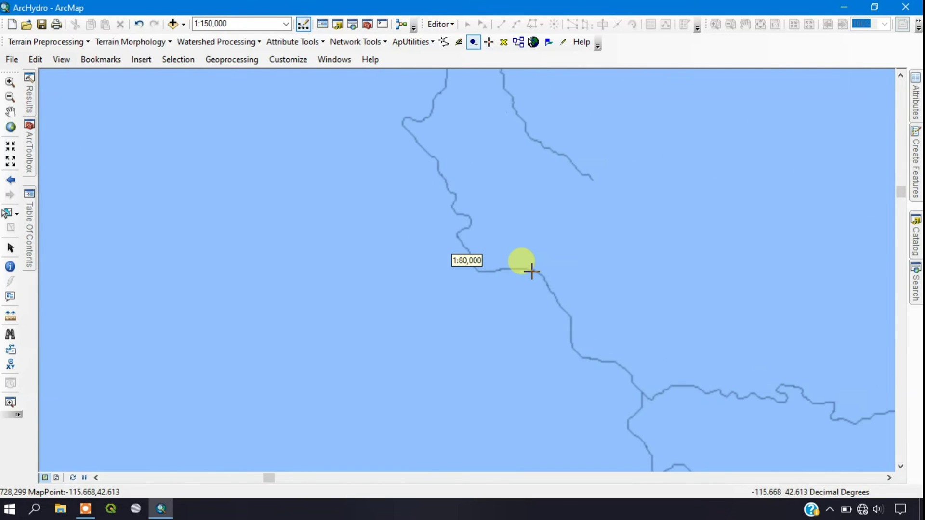
{"action": "scroll", "coordinate": [538, 276], "scroll_direction": "up", "scroll_amount": 3}
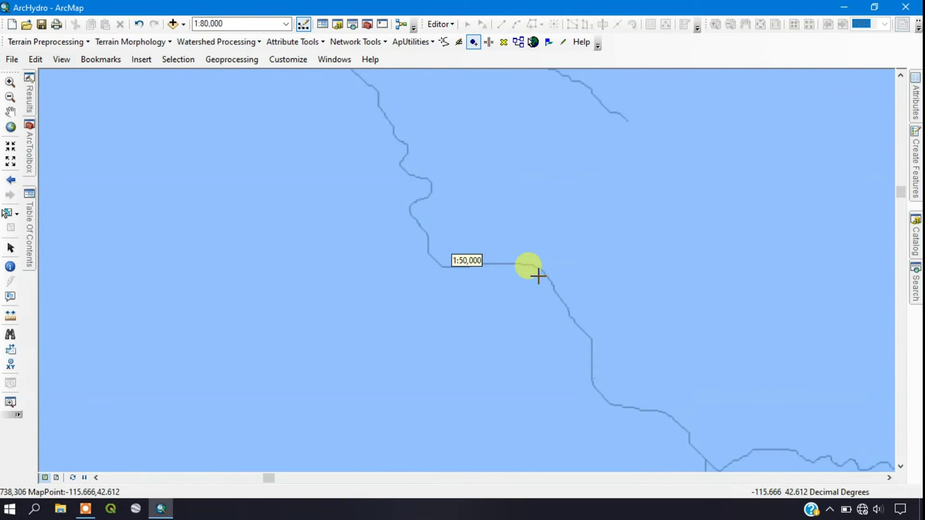
{"action": "scroll", "coordinate": [533, 259], "scroll_direction": "up", "scroll_amount": 3}
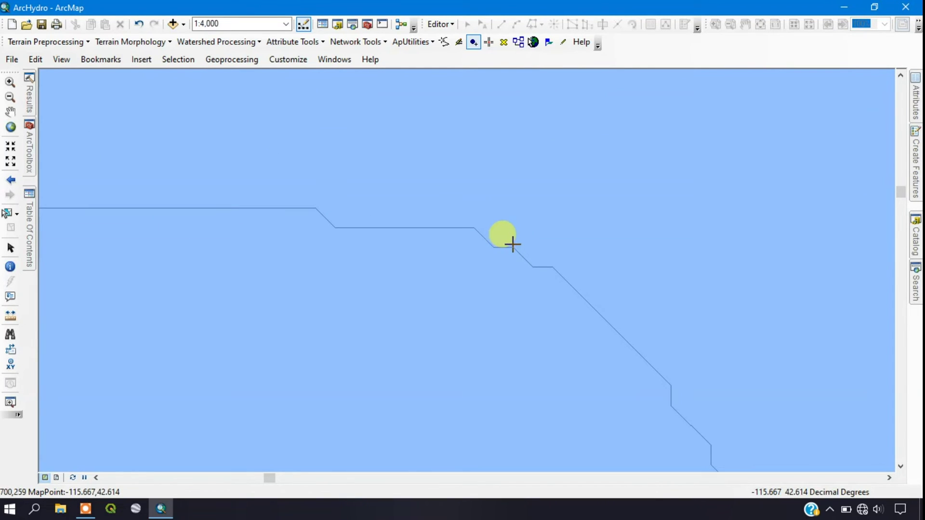
{"action": "left_click", "coordinate": [513, 247]}
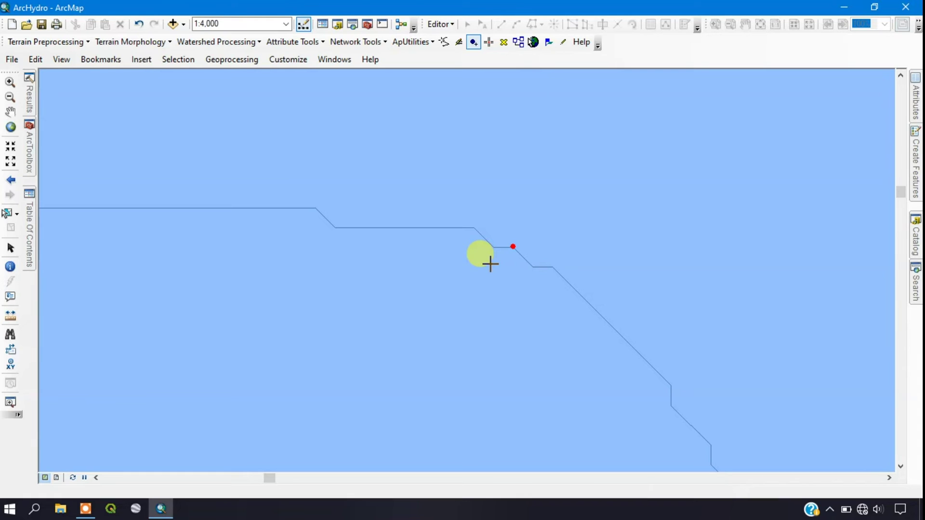
{"action": "scroll", "coordinate": [365, 267], "scroll_direction": "up", "scroll_amount": 2}
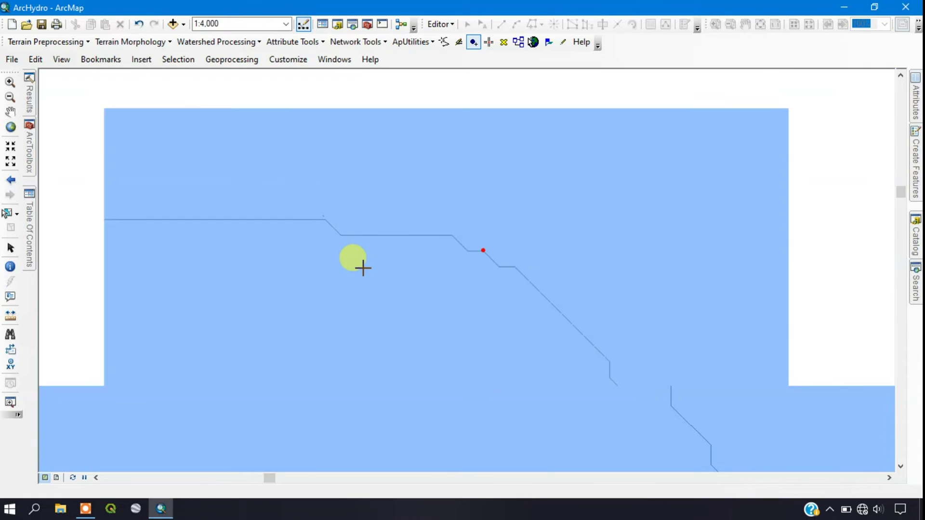
{"action": "scroll", "coordinate": [365, 266], "scroll_direction": "up", "scroll_amount": 5}
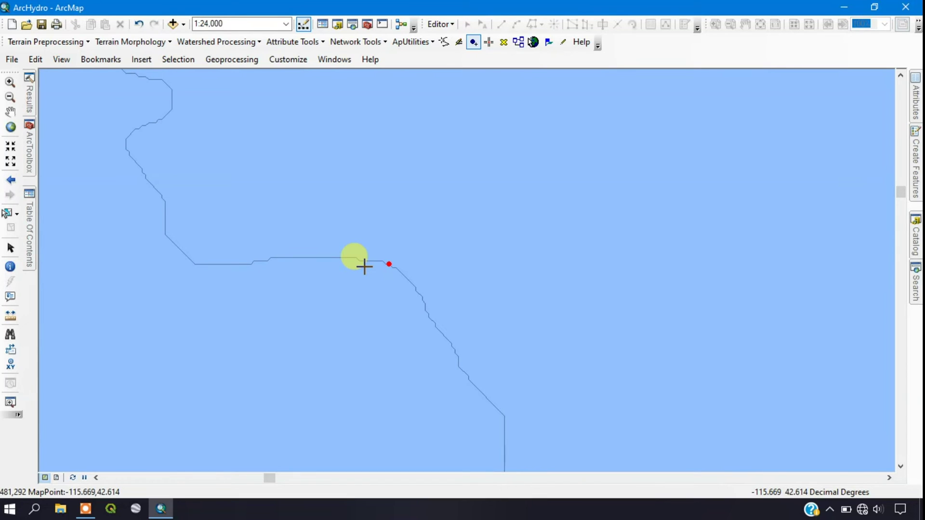
{"action": "left_click", "coordinate": [364, 267]}
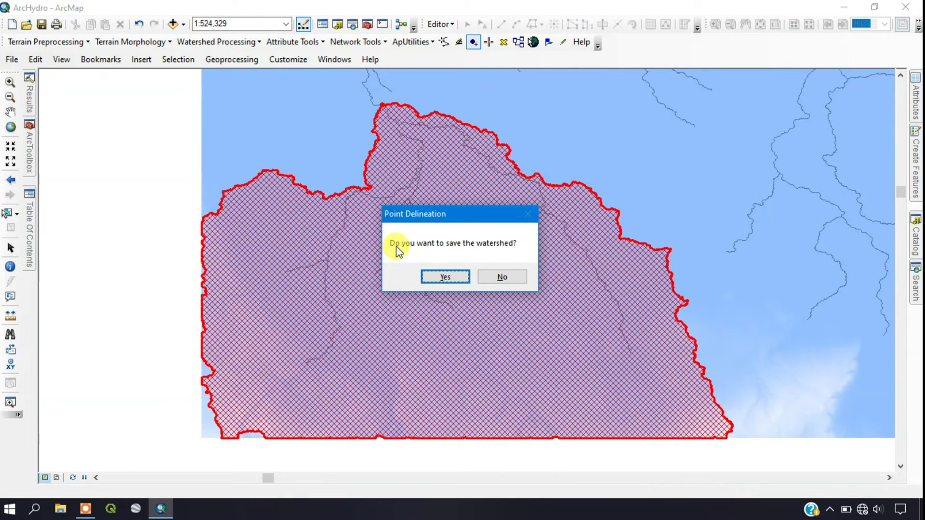
Save the delineated watershed with the name WS and the description WS1
{"action": "left_click", "coordinate": [444, 278]}
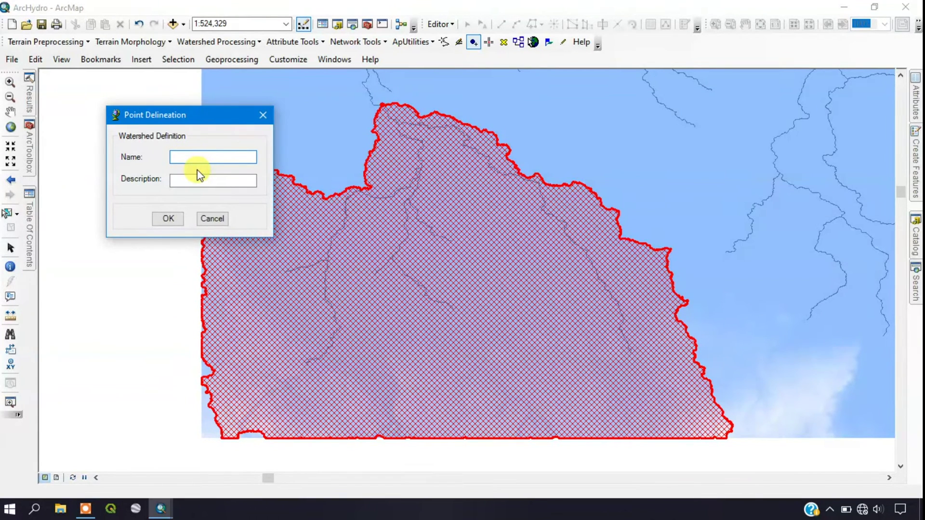
{"action": "type", "text": "WS"}
{"action": "left_click", "coordinate": [212, 180]}
{"action": "type", "text": "WS1"}
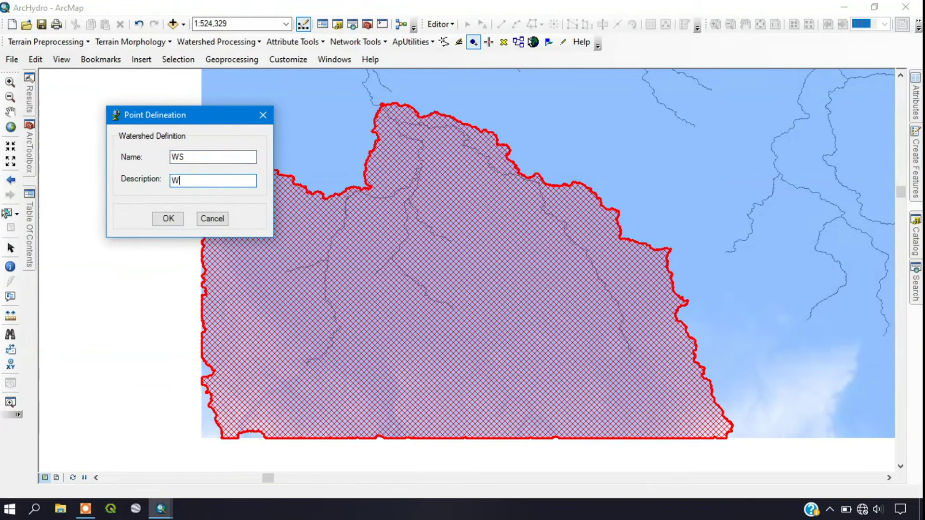
{"action": "left_click", "coordinate": [177, 221]}
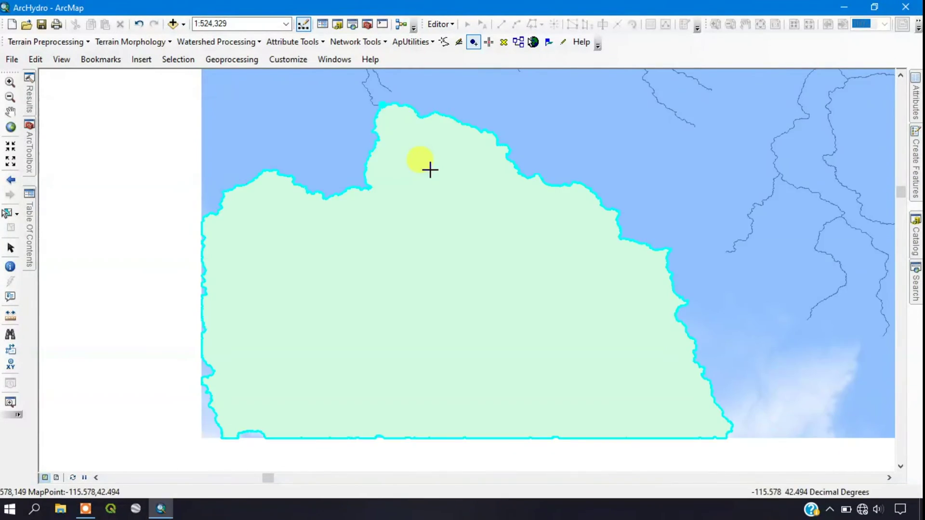
{"action": "scroll", "coordinate": [522, 143], "scroll_direction": "up", "scroll_amount": 4}
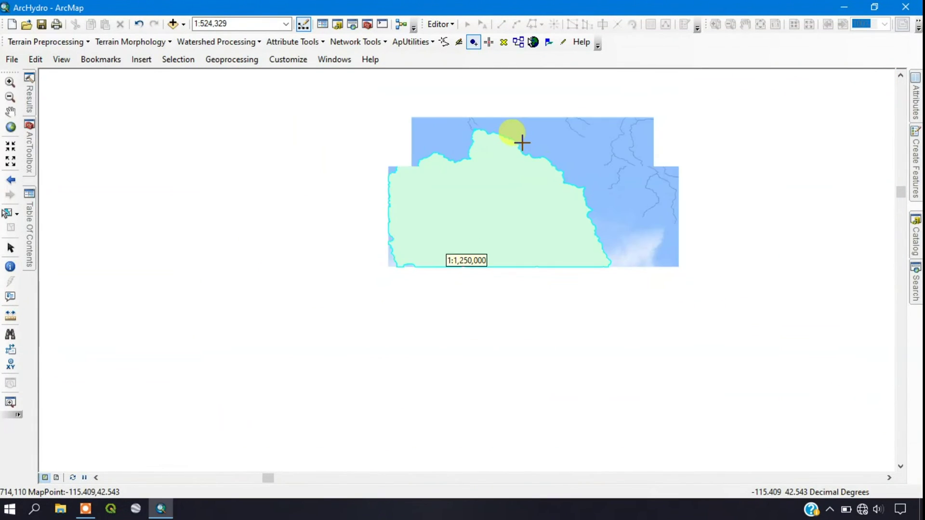
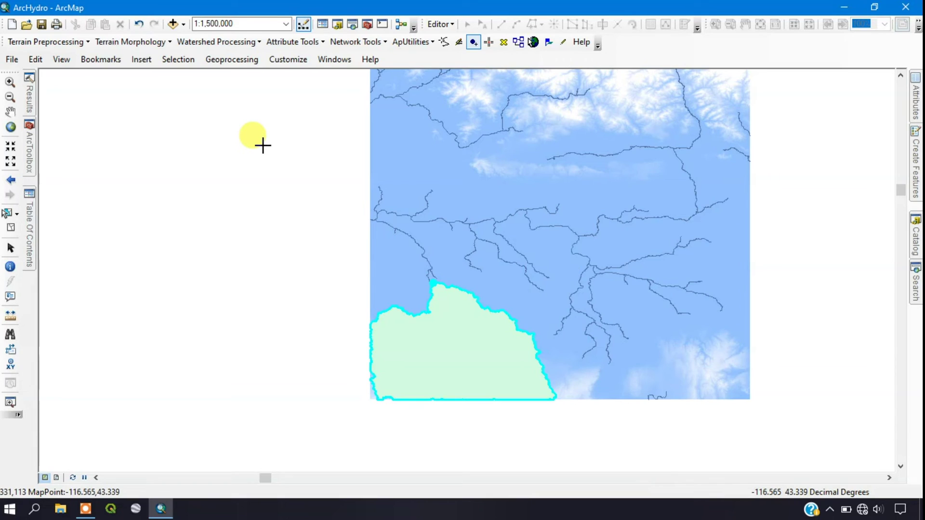
Clip the DrainageLine features to the Watershed polygon, with DrainageLine_Clip in Default.gdb as the output feature class
{"action": "left_click", "coordinate": [30, 218]}
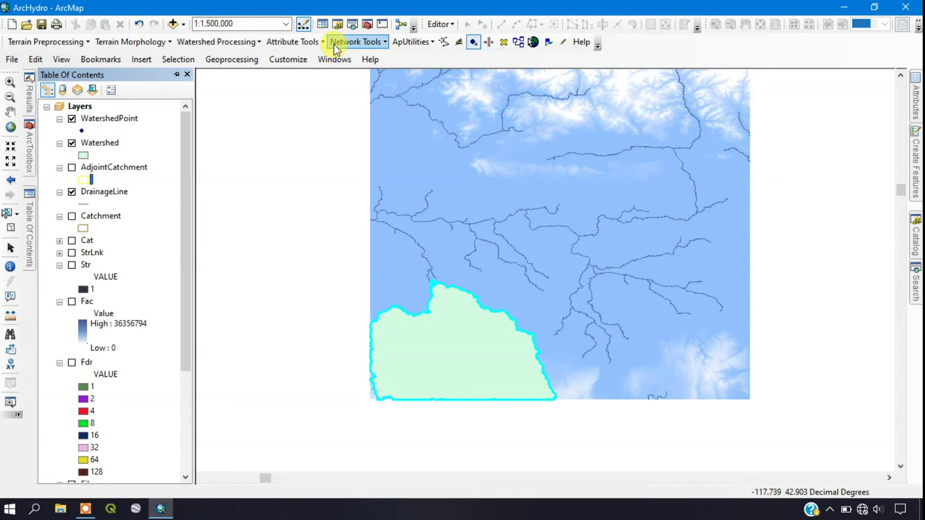
{"action": "left_click", "coordinate": [220, 59]}
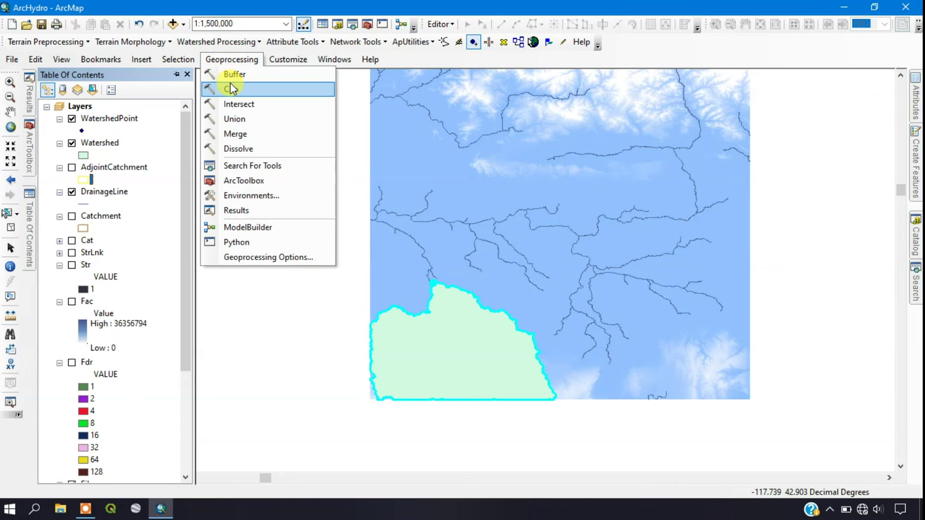
{"action": "left_click", "coordinate": [229, 76]}
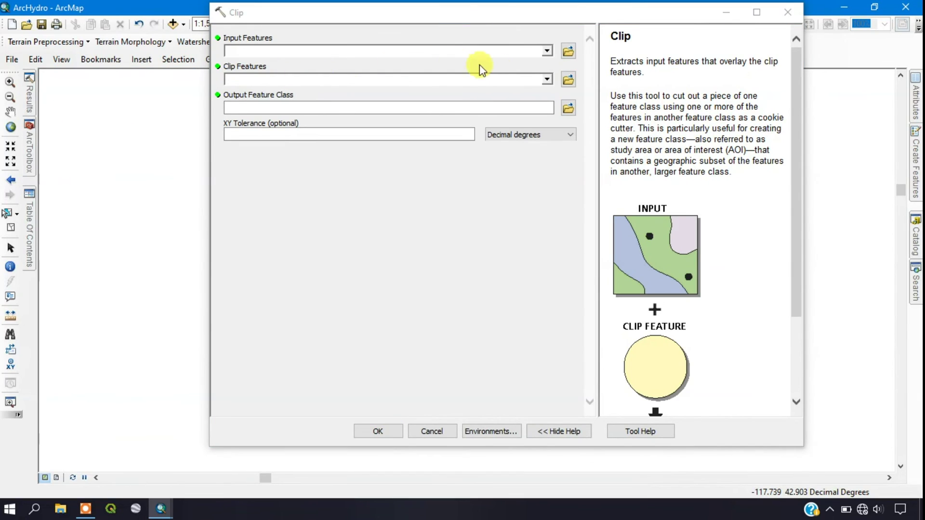
{"action": "left_click", "coordinate": [547, 53]}
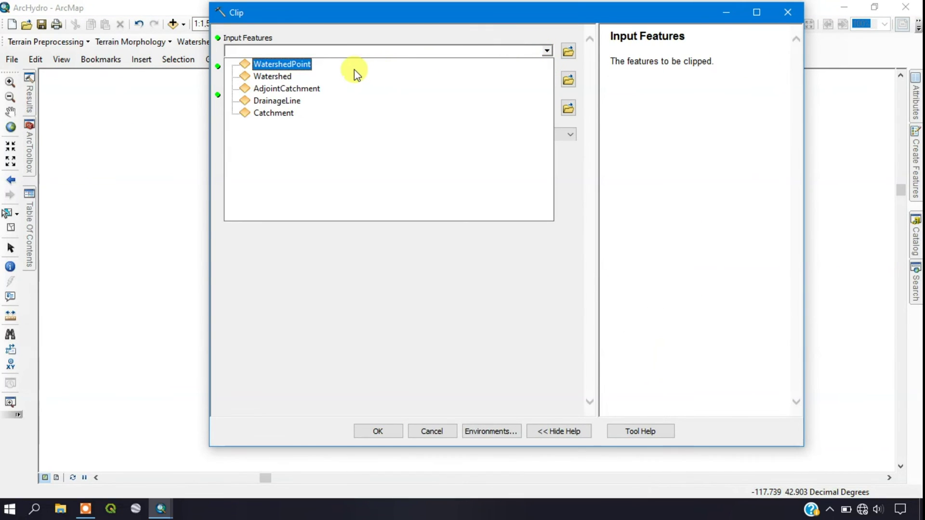
{"action": "left_click", "coordinate": [289, 101]}
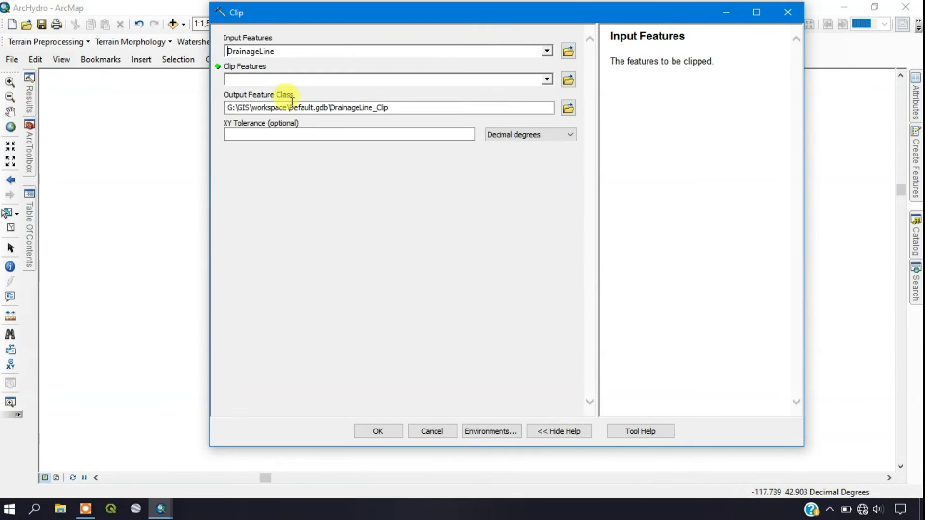
{"action": "left_click", "coordinate": [546, 80]}
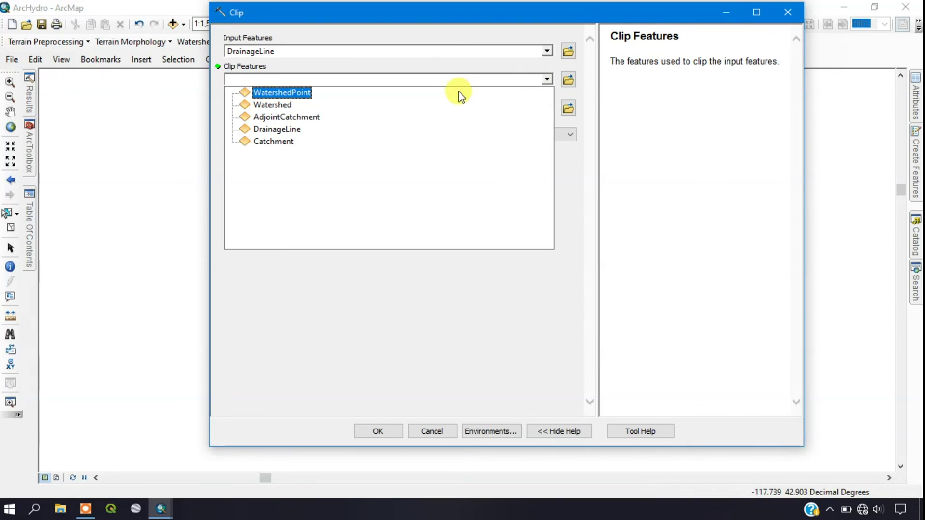
{"action": "left_click", "coordinate": [272, 105]}
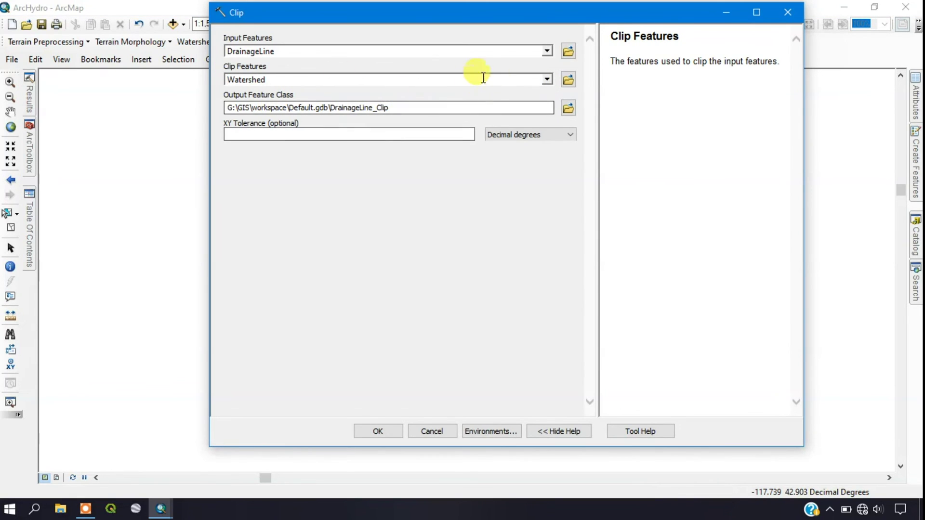
{"action": "left_click", "coordinate": [378, 431]}
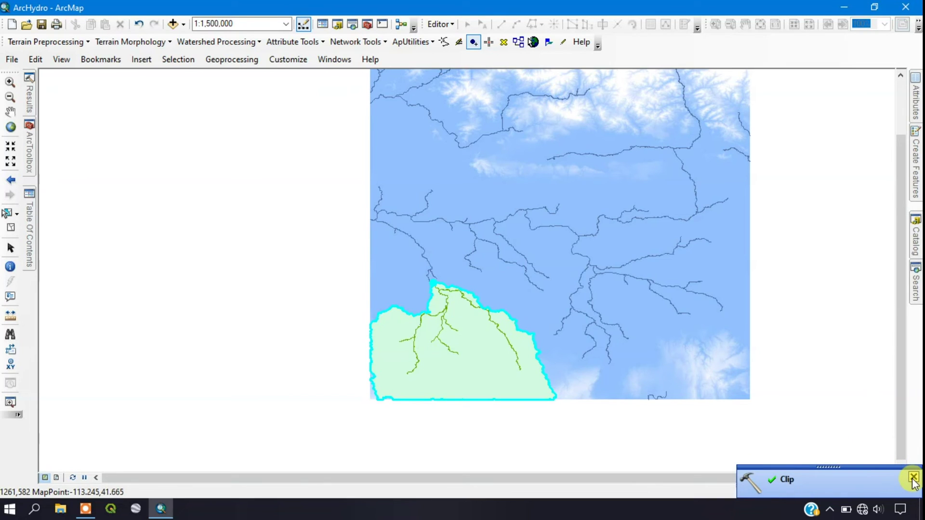
{"action": "left_click", "coordinate": [913, 479]}
Hide the WatershedPoint and original DrainageLine layers
{"action": "mouse_move", "coordinate": [31, 217]}
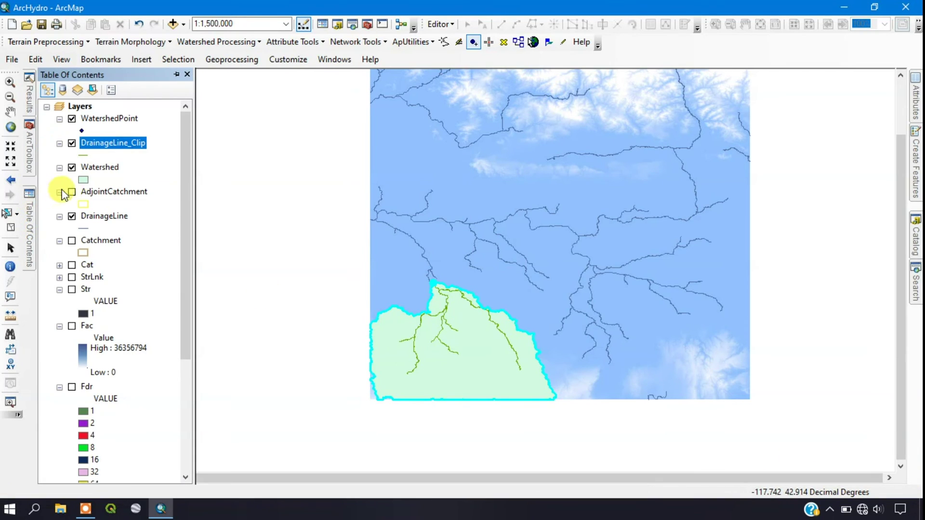
{"action": "left_click", "coordinate": [72, 119]}
{"action": "left_click", "coordinate": [72, 216]}
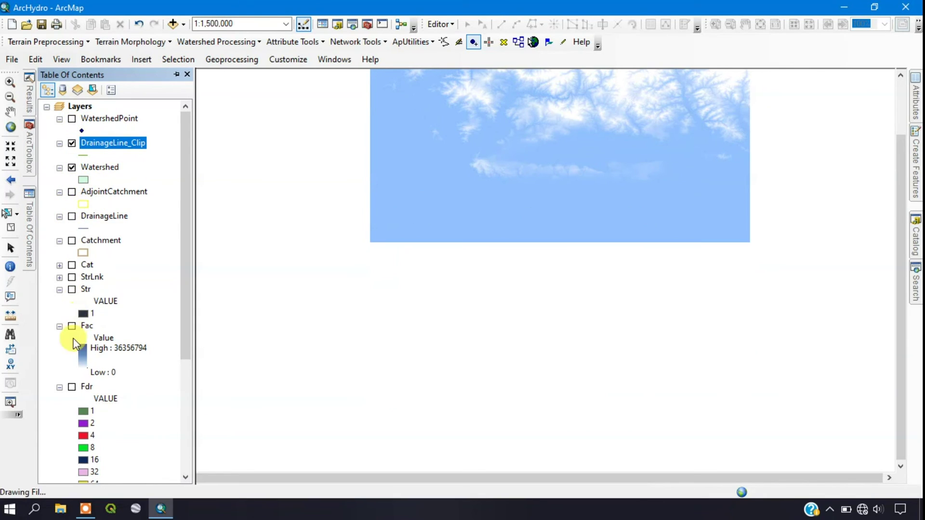
Hide the Fil raster and show the WatershedPoint layer
{"action": "scroll", "coordinate": [96, 342], "scroll_direction": "down", "scroll_amount": 5}
{"action": "left_click", "coordinate": [71, 334]}
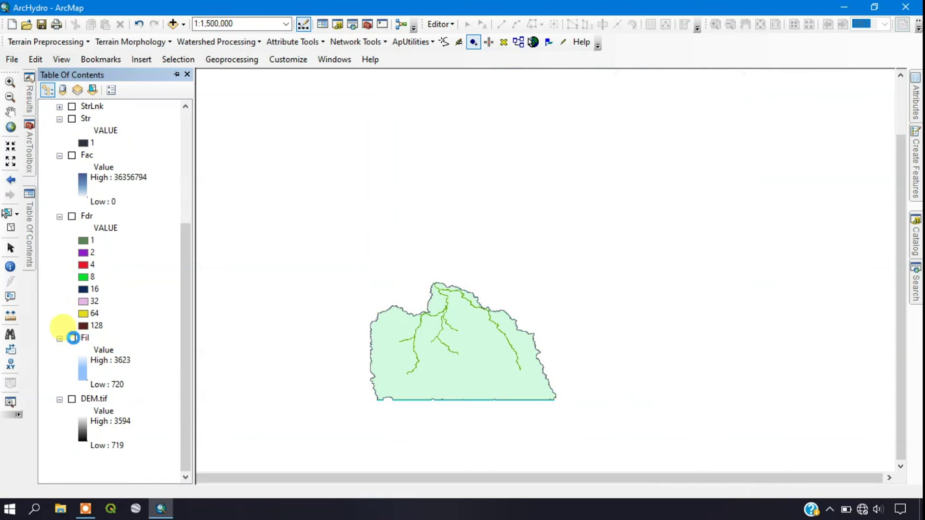
{"action": "scroll", "coordinate": [85, 207], "scroll_direction": "up", "scroll_amount": 2}
{"action": "scroll", "coordinate": [85, 207], "scroll_direction": "up", "scroll_amount": 3}
{"action": "left_click", "coordinate": [73, 122], "text": "ctrl"}
{"action": "left_click", "coordinate": [72, 119]}
{"action": "scroll", "coordinate": [344, 344], "scroll_direction": "up", "scroll_amount": 3}
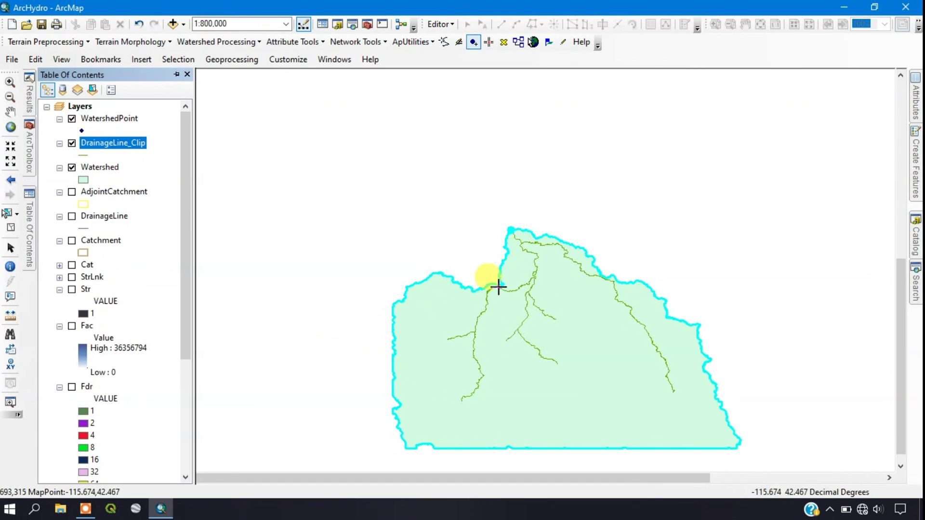
{"action": "scroll", "coordinate": [405, 169], "scroll_direction": "down", "scroll_amount": 2}
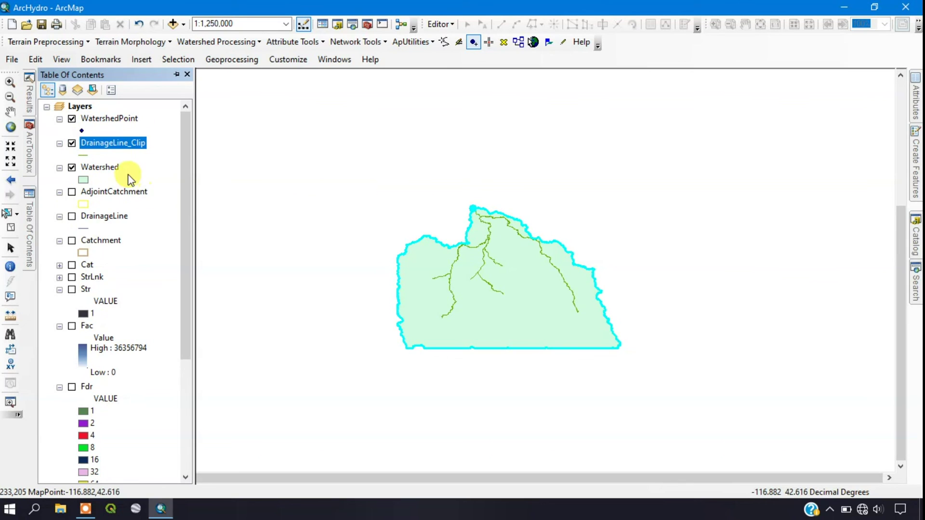
Show the AdjointCatchment and DEM.tif layers beneath the delineated watershed
{"action": "scroll", "coordinate": [149, 192], "scroll_direction": "down", "scroll_amount": 7}
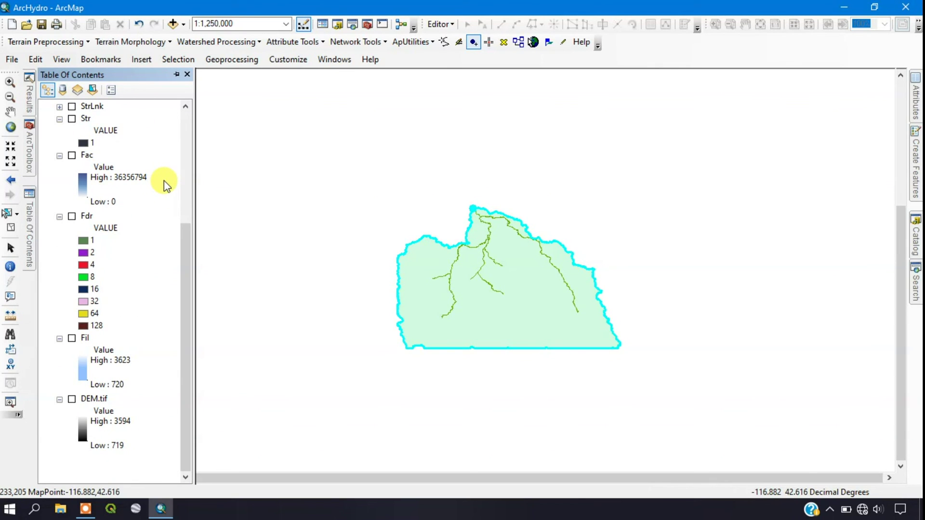
{"action": "scroll", "coordinate": [159, 193], "scroll_direction": "up", "scroll_amount": 3}
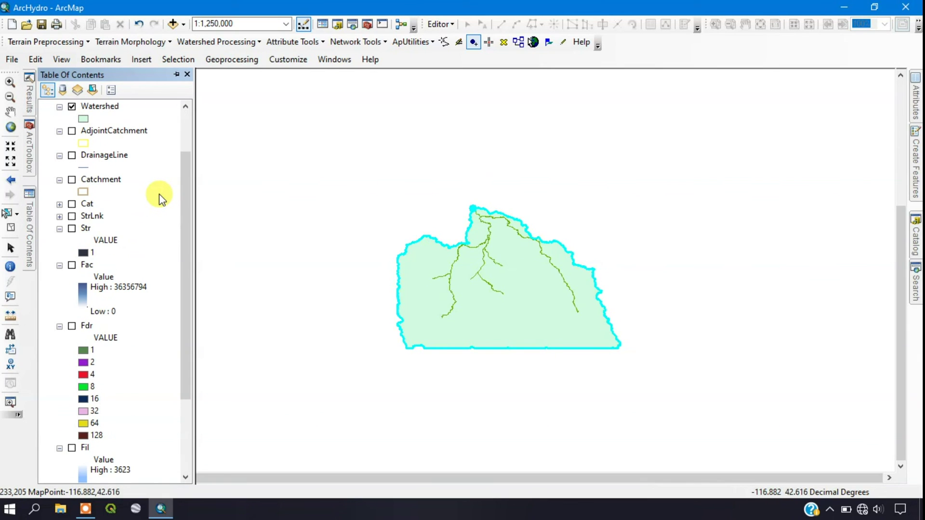
{"action": "scroll", "coordinate": [160, 194], "scroll_direction": "up", "scroll_amount": 2}
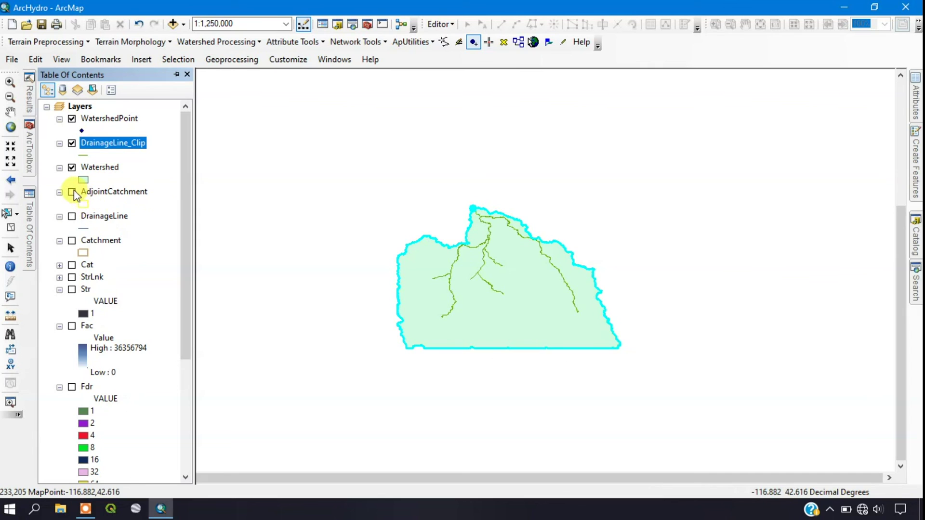
{"action": "scroll", "coordinate": [622, 240], "scroll_direction": "up", "scroll_amount": 2}
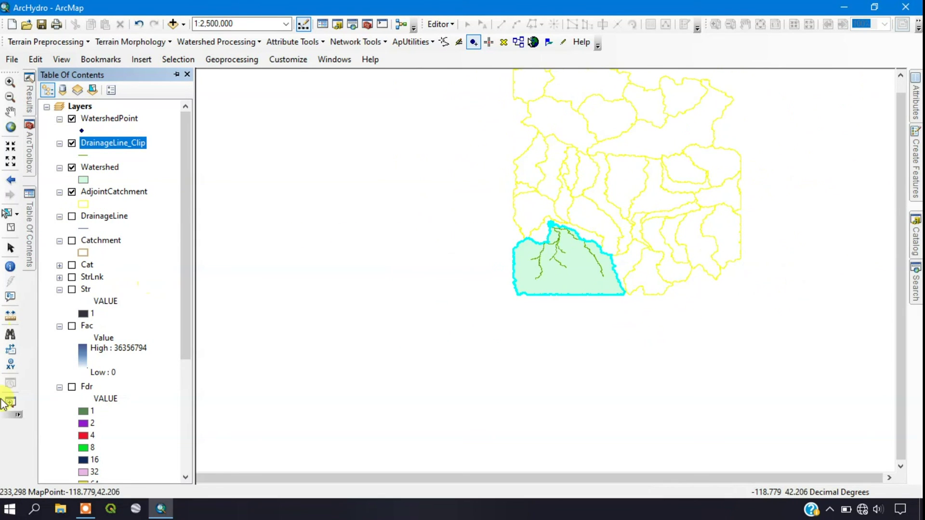
{"action": "scroll", "coordinate": [99, 344], "scroll_direction": "down", "scroll_amount": 3}
{"action": "scroll", "coordinate": [99, 344], "scroll_direction": "down", "scroll_amount": 3}
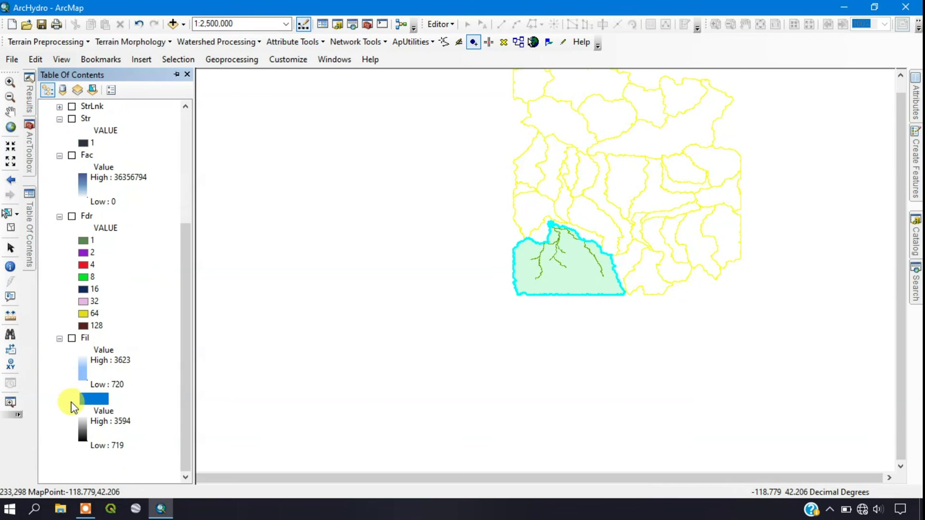
{"action": "left_click", "coordinate": [72, 399]}
{"action": "scroll", "coordinate": [717, 122], "scroll_direction": "down", "scroll_amount": 3}
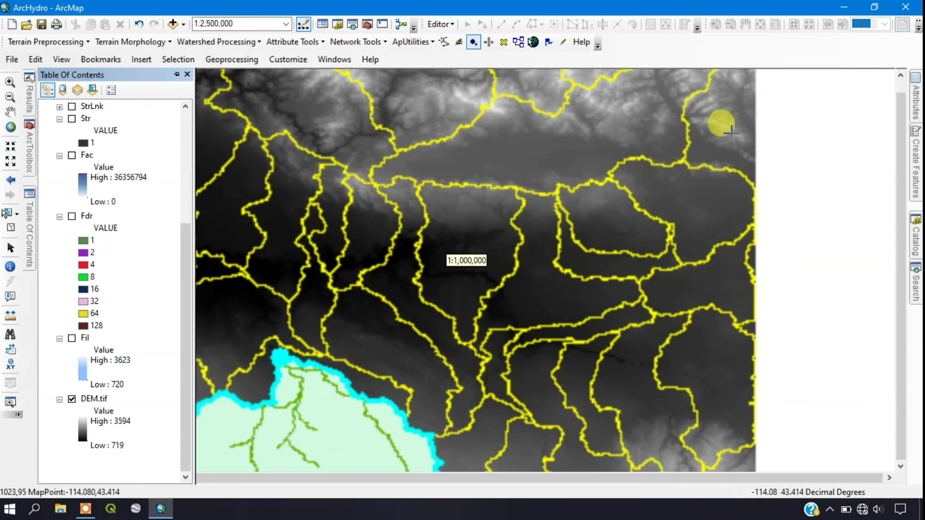
Symbolize DEM.tif with the stretched light-blue, green, orange, brown and white elevation colour ramp and the hillshade effect
{"action": "right_click", "coordinate": [94, 400]}
{"action": "left_click", "coordinate": [96, 385]}
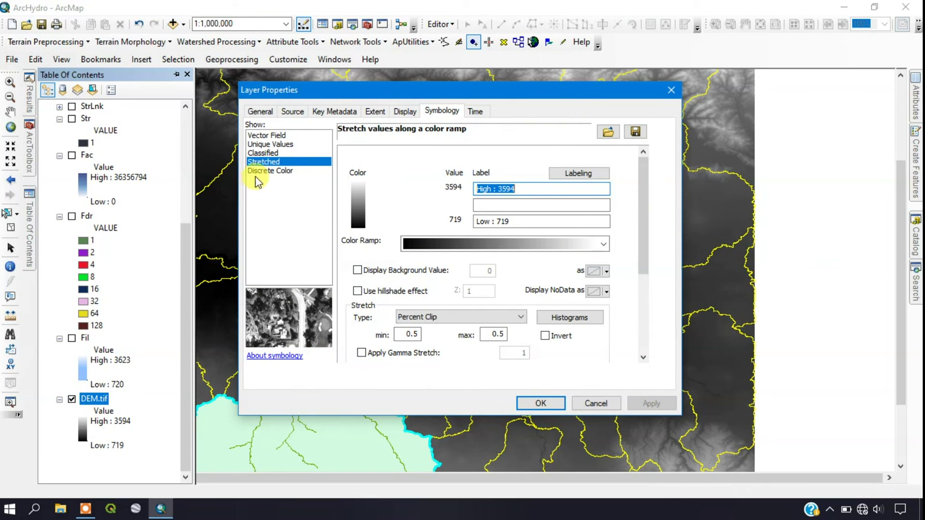
{"action": "left_click", "coordinate": [521, 244]}
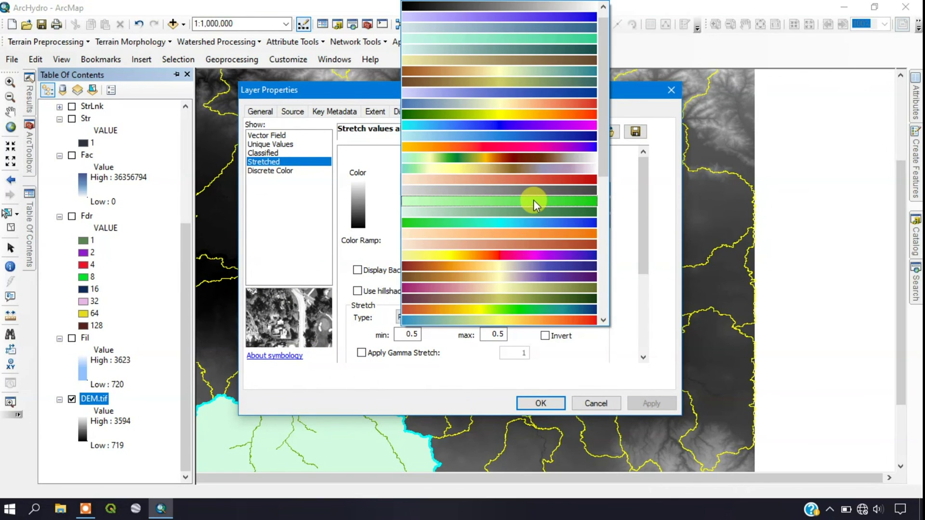
{"action": "left_click", "coordinate": [541, 157]}
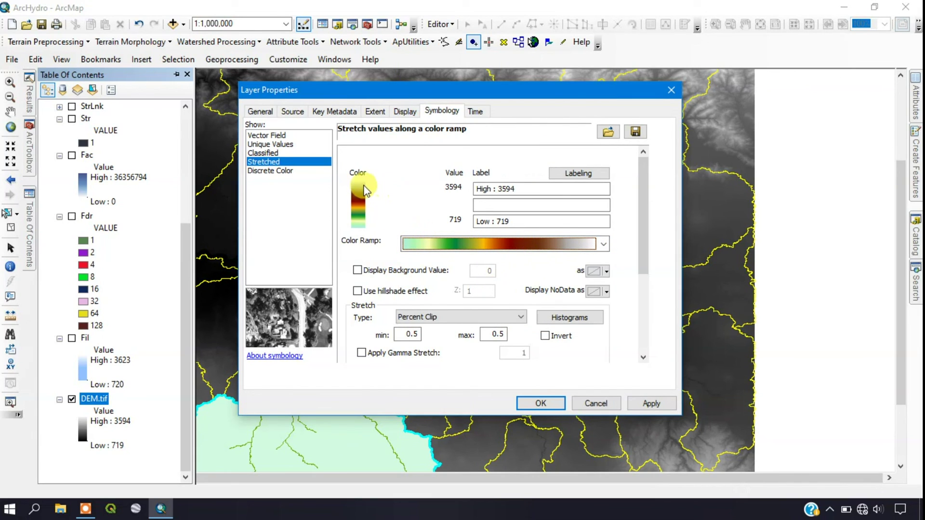
{"action": "left_click", "coordinate": [358, 291]}
{"action": "left_click", "coordinate": [650, 403]}
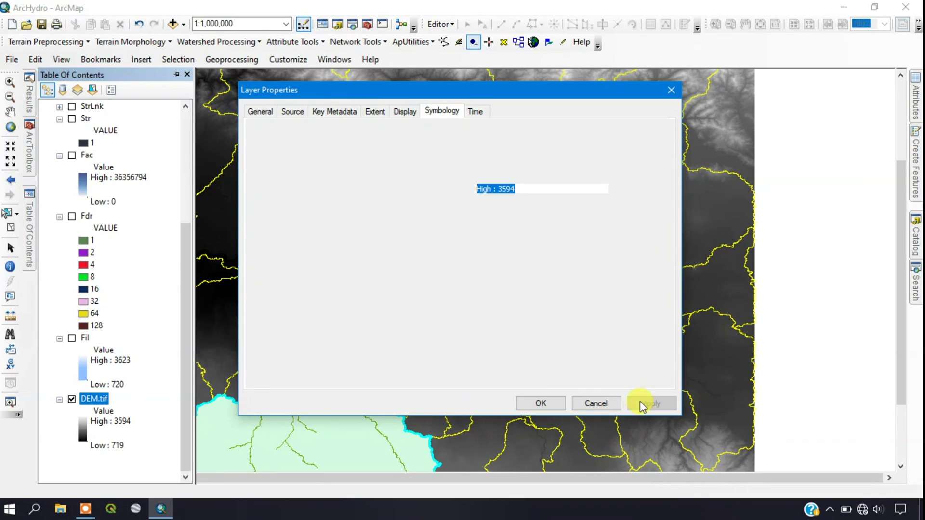
{"action": "left_click", "coordinate": [540, 403]}
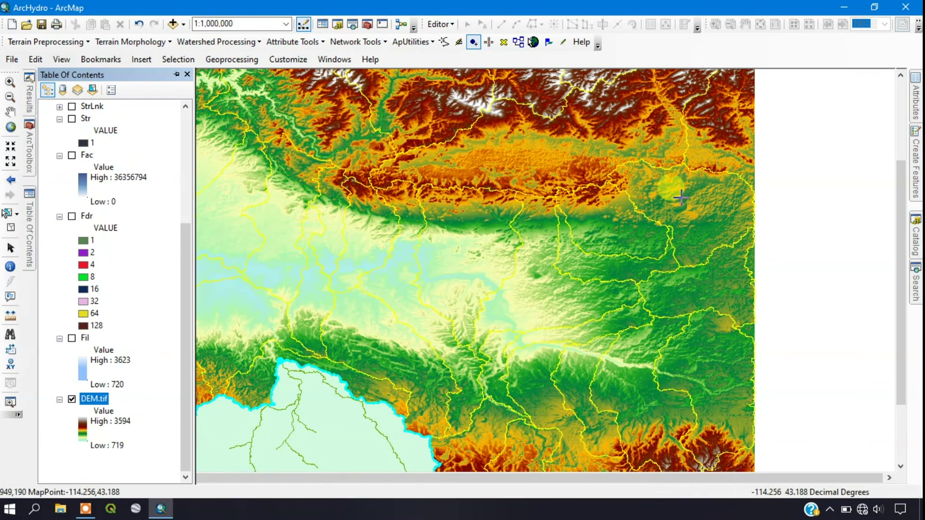
{"action": "scroll", "coordinate": [680, 197], "scroll_direction": "down", "scroll_amount": 1}
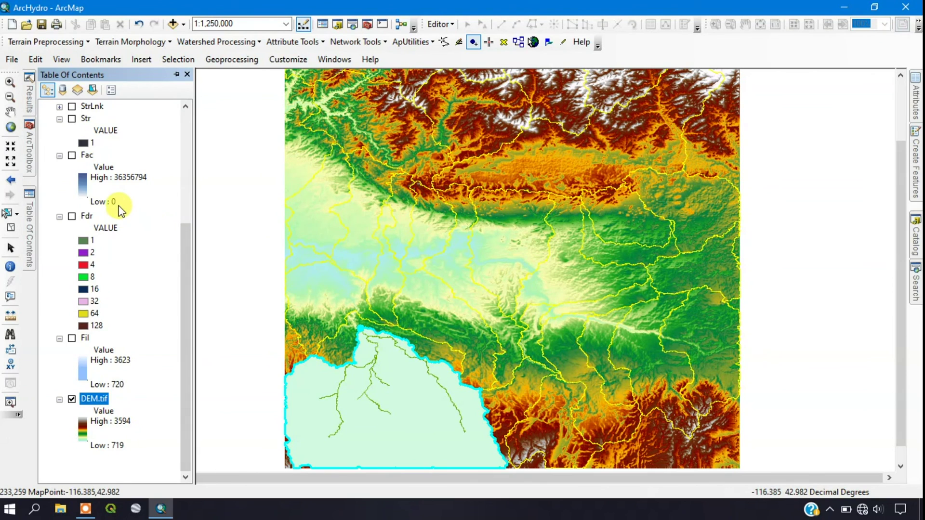
Set the AdjointCatchment polygons' outline colour to dark red
{"action": "scroll", "coordinate": [118, 206], "scroll_direction": "up", "scroll_amount": 5}
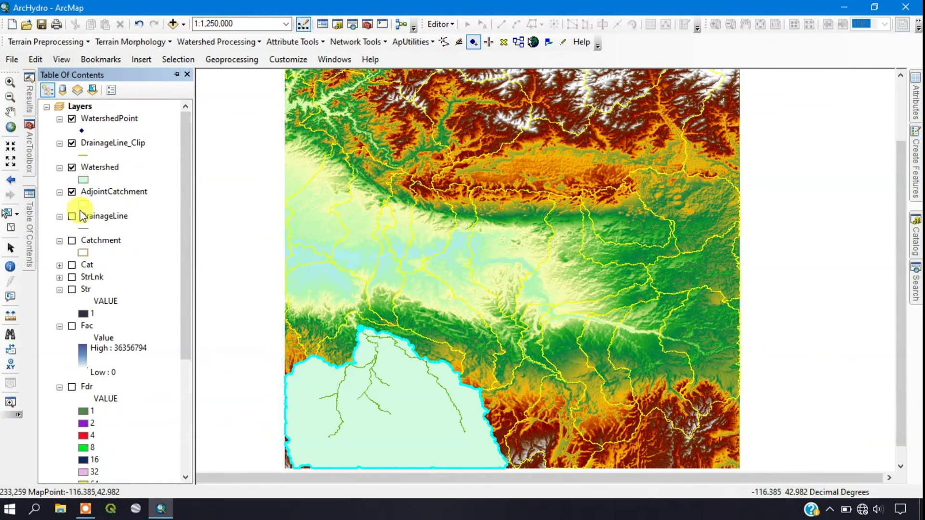
{"action": "left_click", "coordinate": [83, 216]}
{"action": "left_click", "coordinate": [81, 206]}
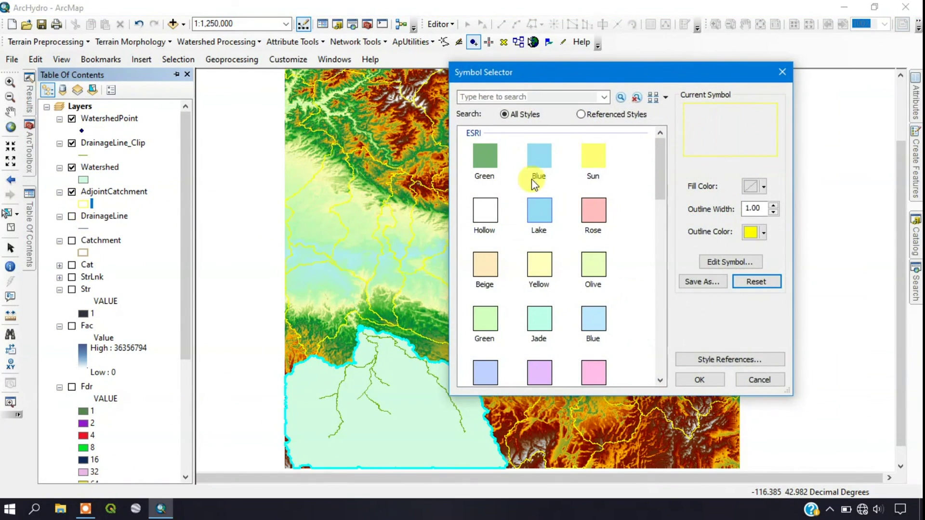
{"action": "left_click", "coordinate": [764, 234]}
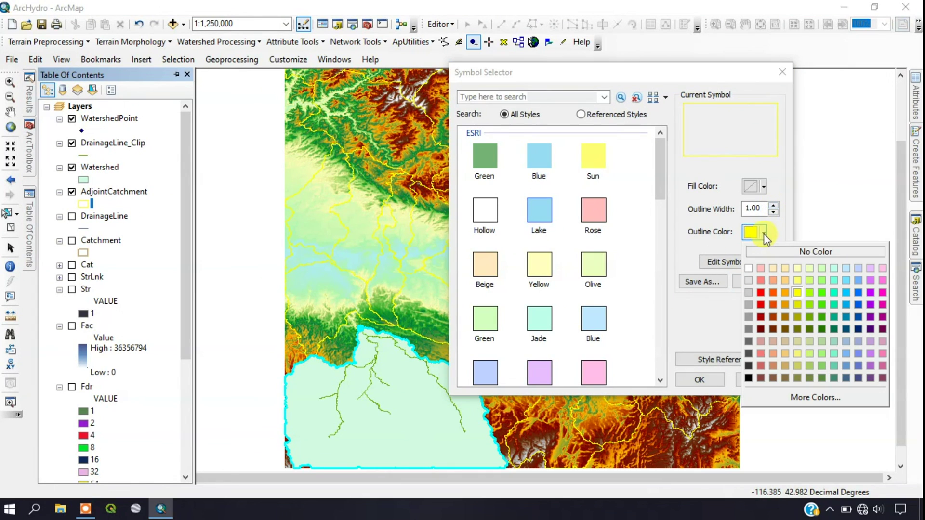
{"action": "left_click", "coordinate": [761, 317]}
{"action": "left_click", "coordinate": [699, 380]}
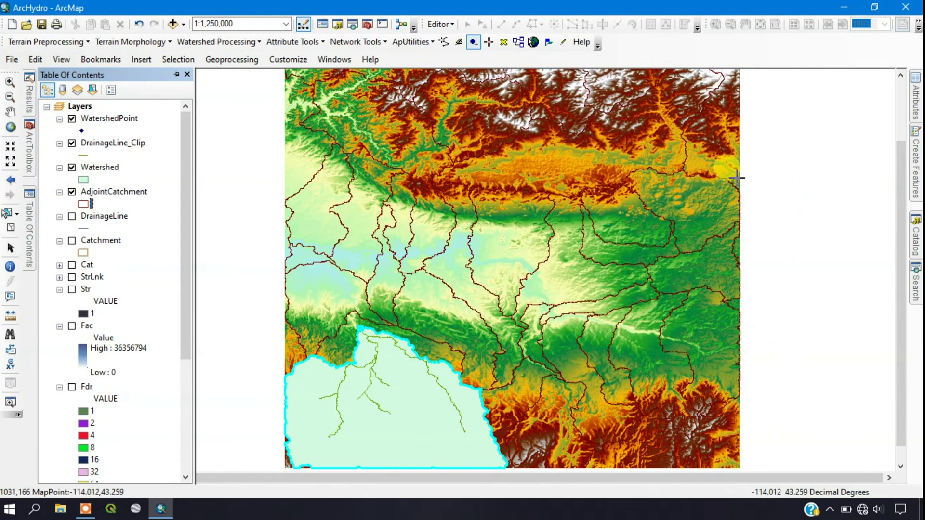
{"action": "scroll", "coordinate": [728, 163], "scroll_direction": "down", "scroll_amount": 2}
{"action": "scroll", "coordinate": [544, 321], "scroll_direction": "up", "scroll_amount": 2}
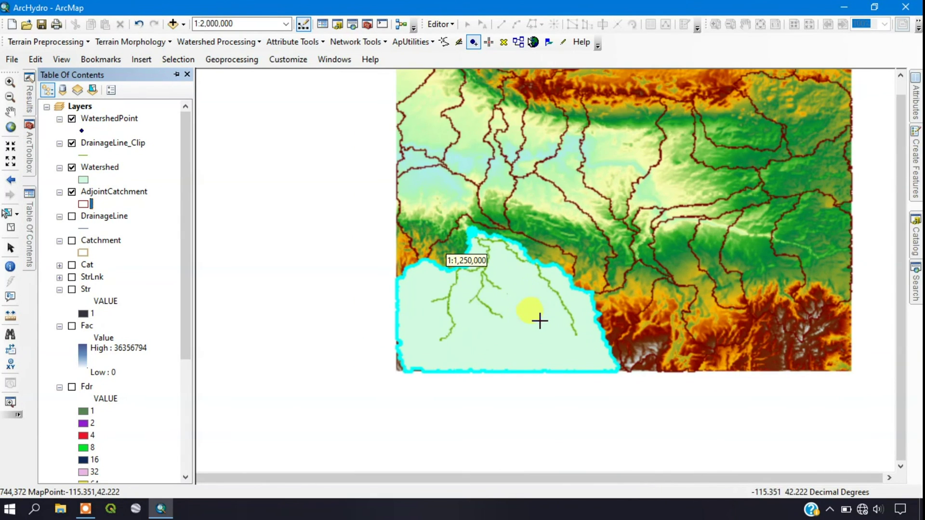
{"action": "scroll", "coordinate": [401, 317], "scroll_direction": "down", "scroll_amount": 1}
{"action": "scroll", "coordinate": [400, 317], "scroll_direction": "down", "scroll_amount": 2}
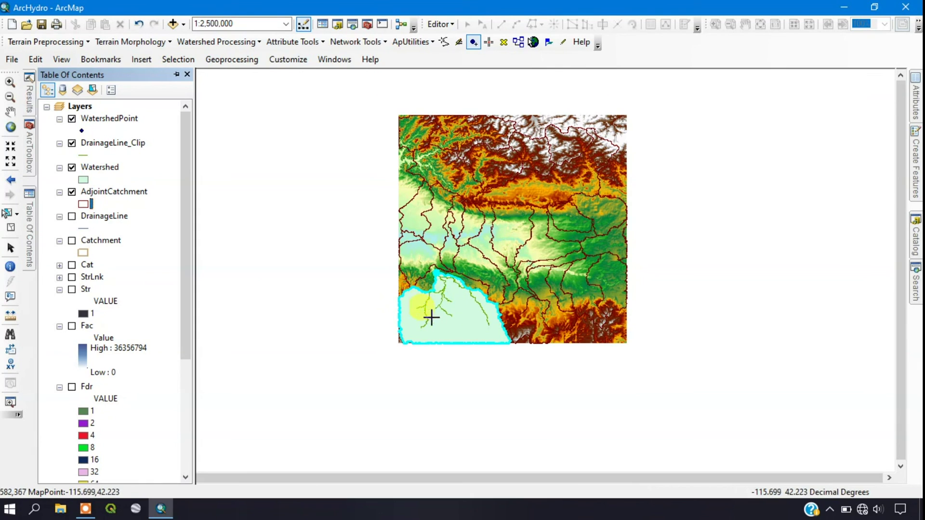
{"action": "scroll", "coordinate": [533, 201], "scroll_direction": "up", "scroll_amount": 2}
{"action": "scroll", "coordinate": [532, 200], "scroll_direction": "up", "scroll_amount": 1}
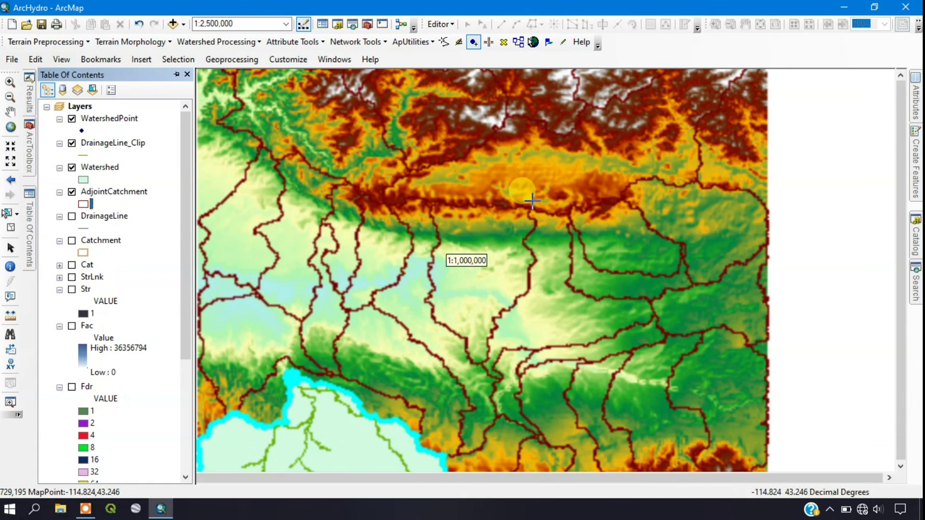